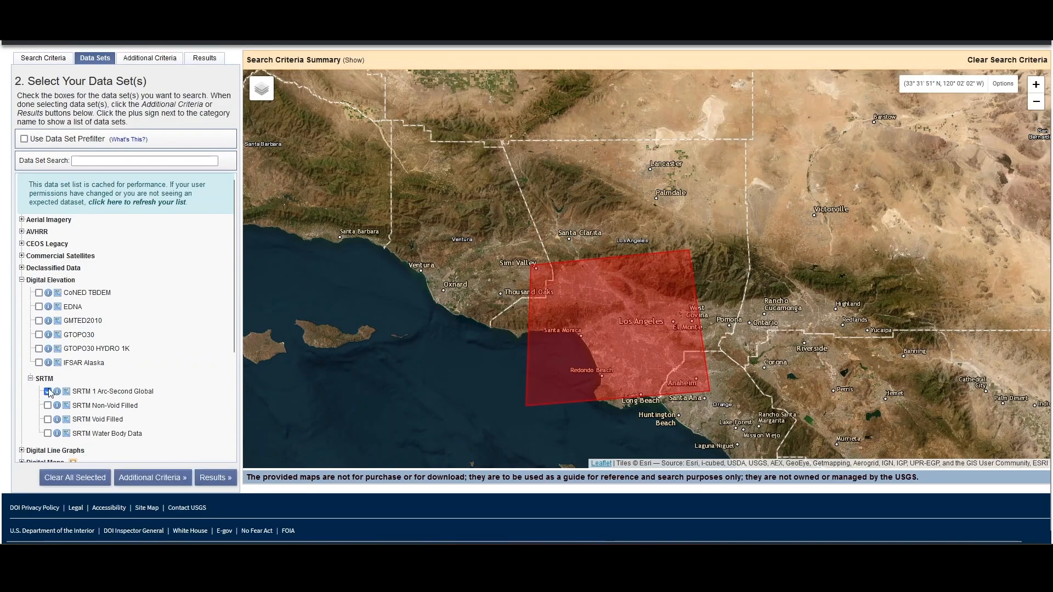
Show the SRTM 1 Arc-Second Global results and overlay the tile footprints on the map, leaving only SRTM1N34W119V3's footprint displayed.
click(205, 478)
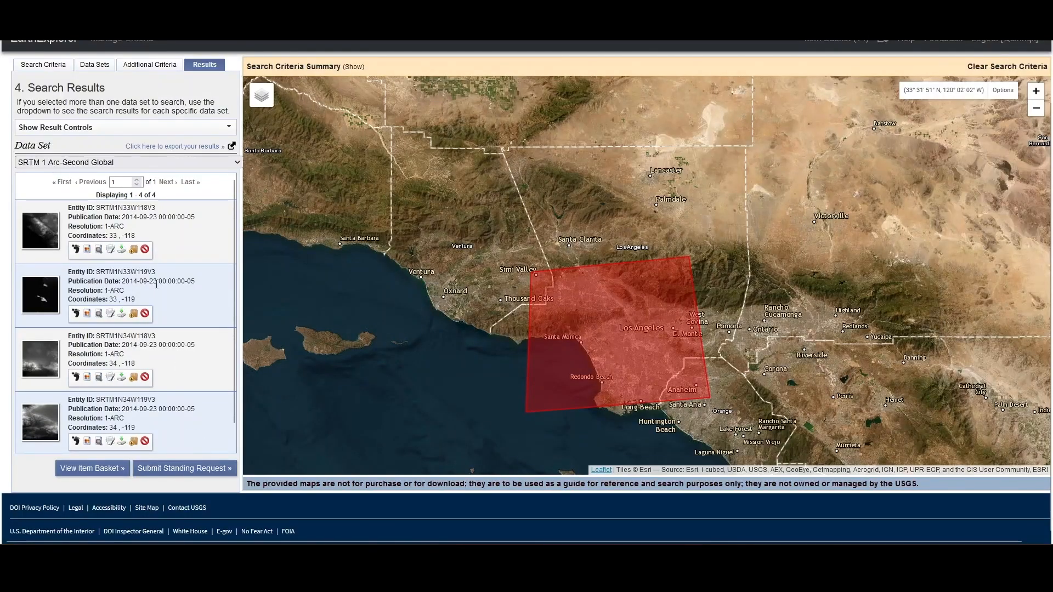
click(74, 251)
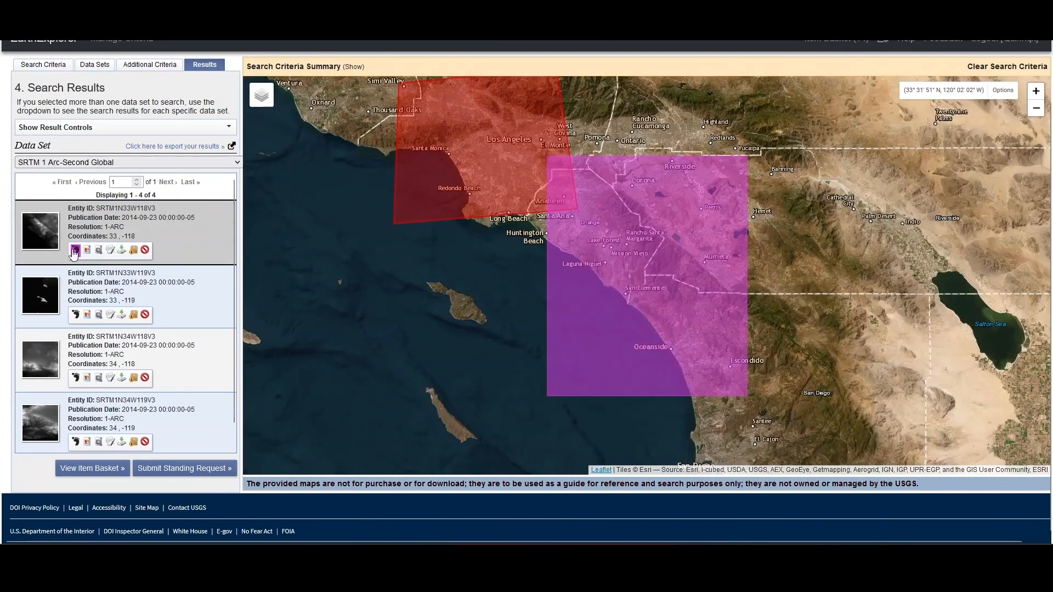
click(76, 378)
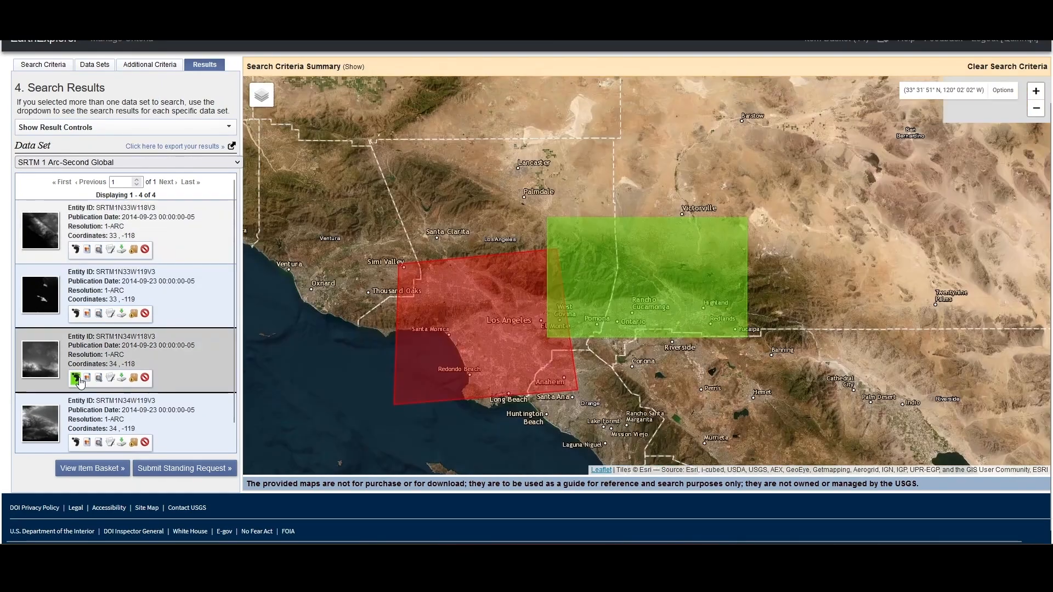
click(75, 443)
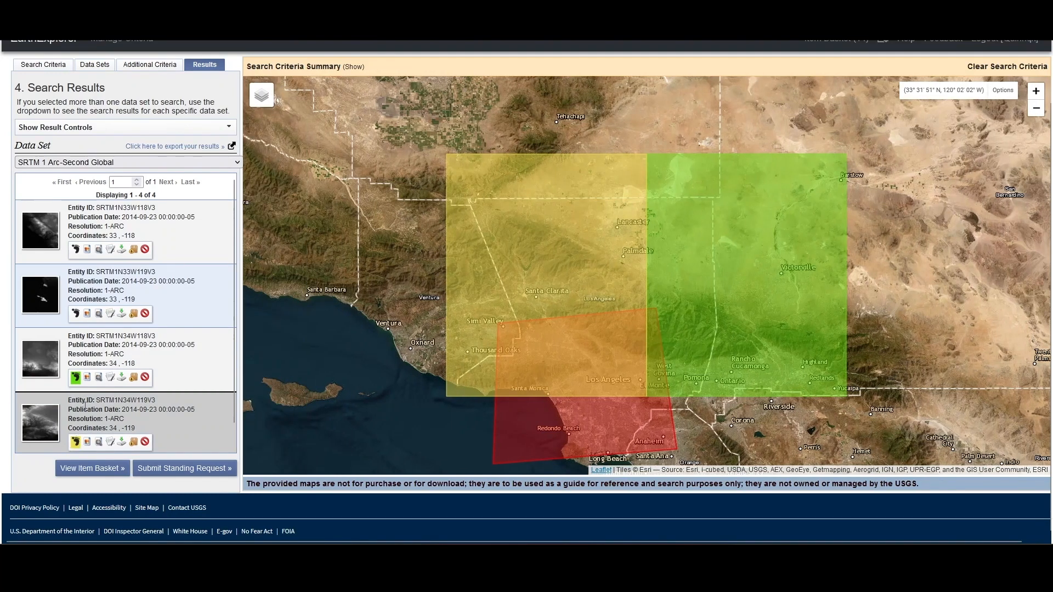
click(75, 378)
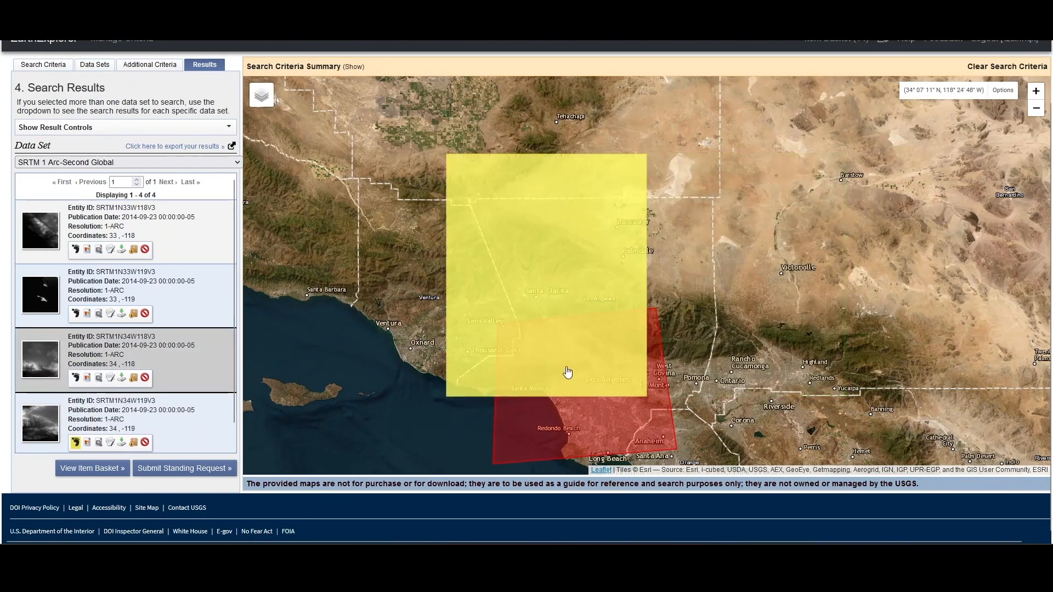
scroll(567, 373, up, 2)
scroll(700, 374, down, 3)
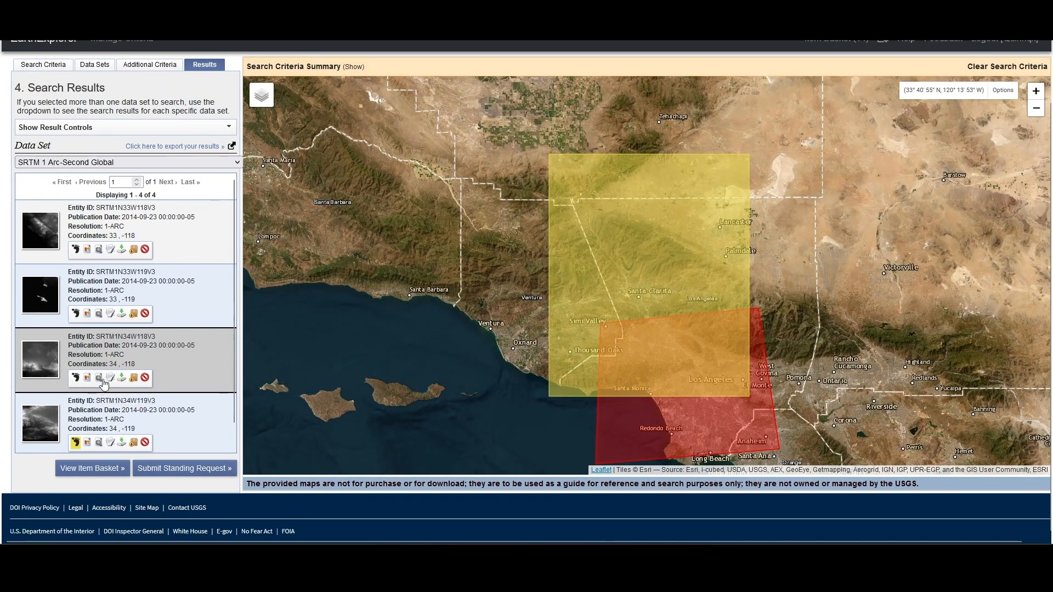
Review the metadata of tile SRTM1N34W118V3 and download it in GeoTIFF 1 Arc-second format.
click(111, 378)
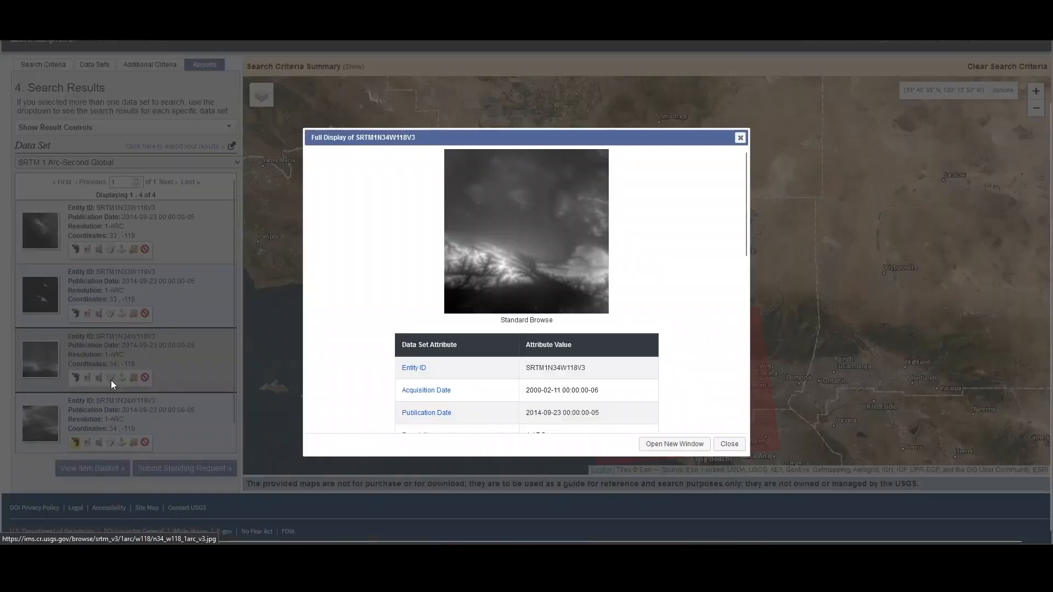
scroll(590, 351, down, 3)
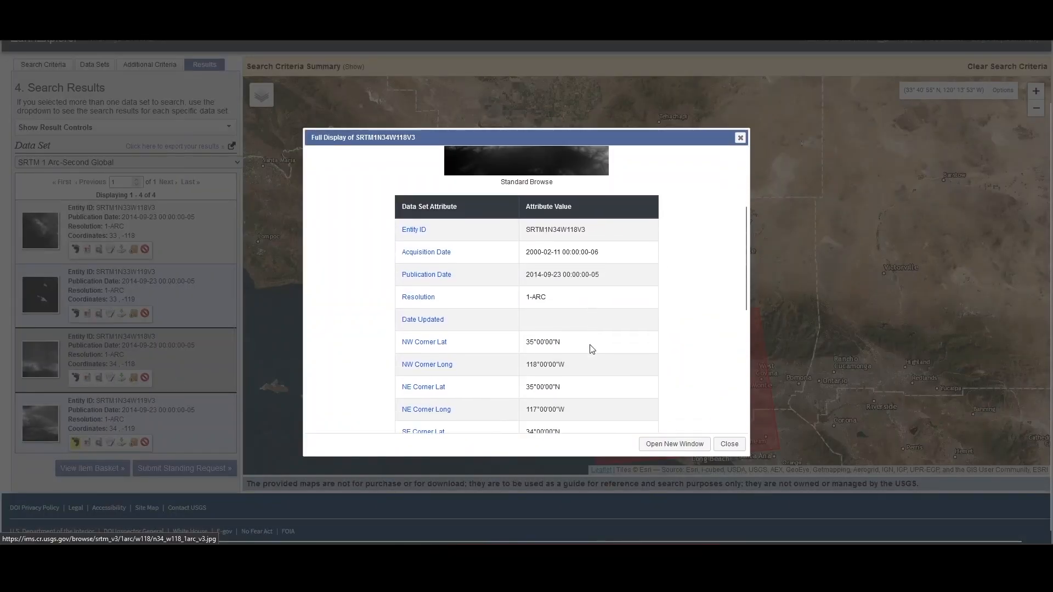
scroll(554, 410, down, 1)
scroll(565, 389, down, 1)
click(740, 137)
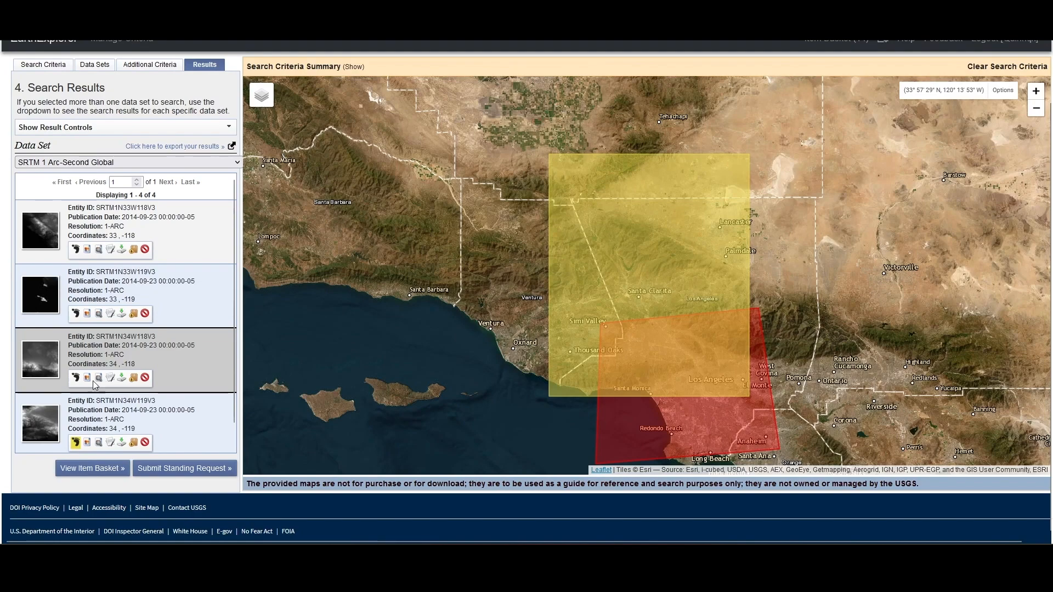
click(121, 378)
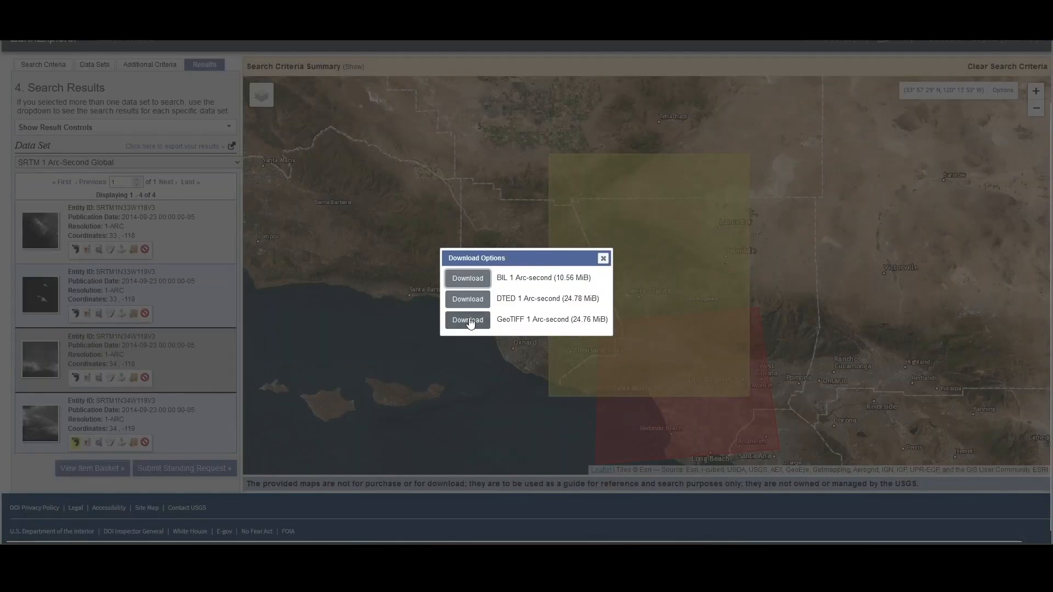
click(470, 324)
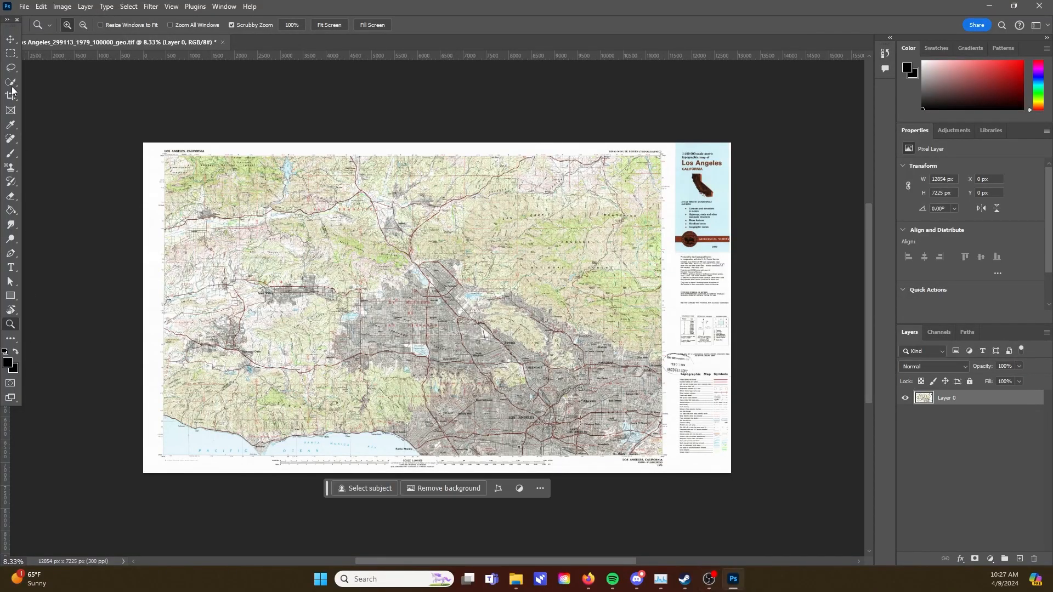
In Photoshop, draw a Perspective Warp quad over the Los Angeles map and align its corners with the map border's corners.
click(43, 6)
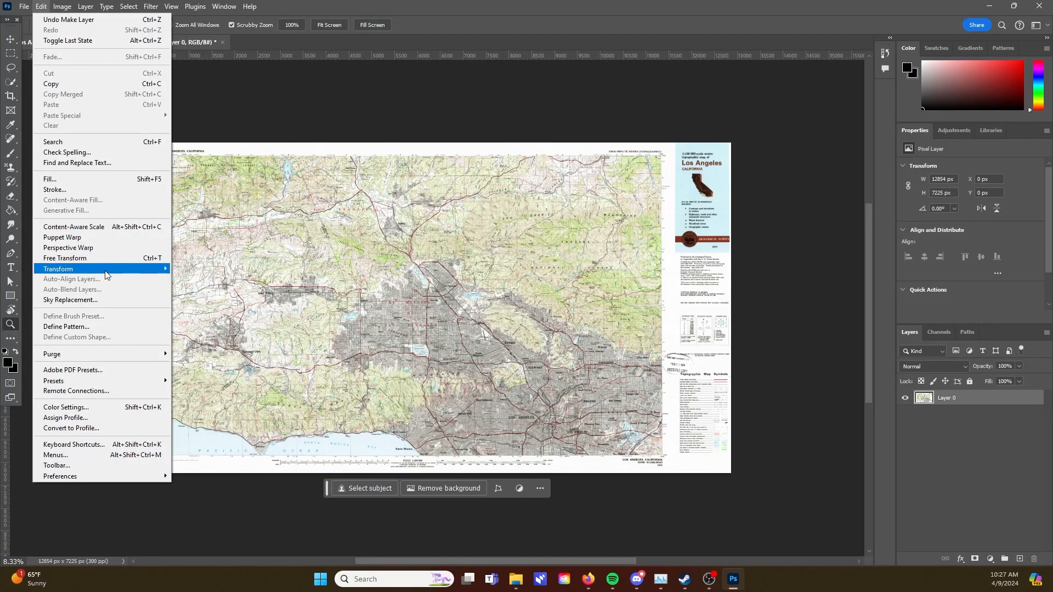
mouse_move(106, 271)
click(68, 247)
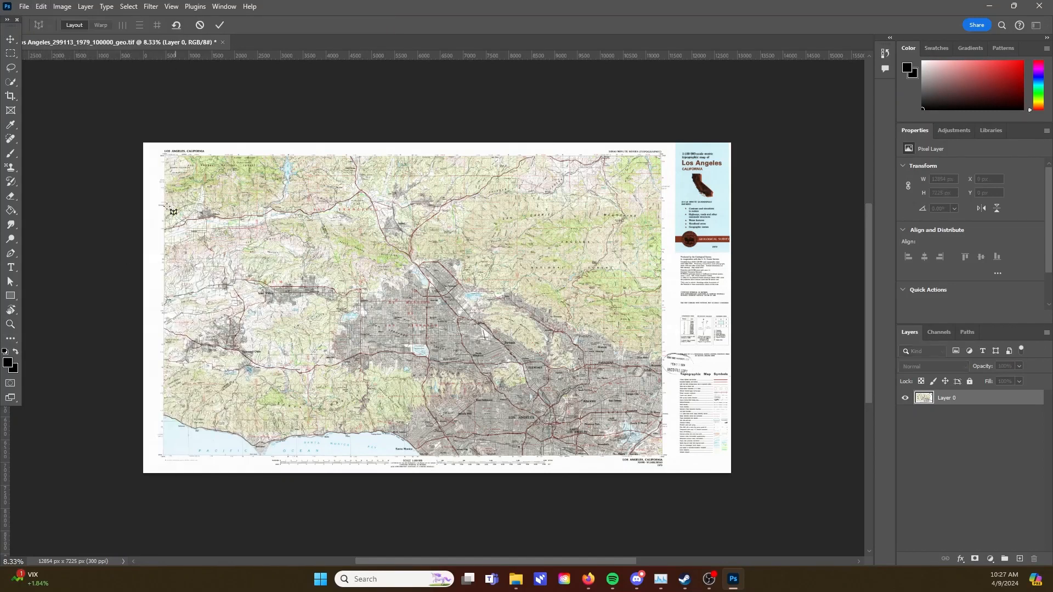
drag(166, 156, 662, 456)
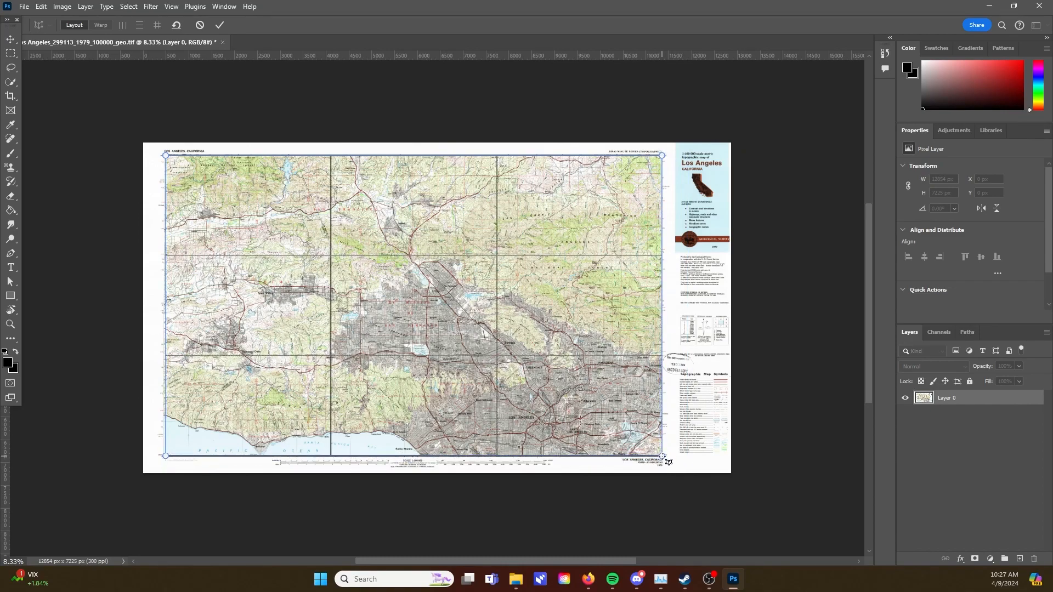
alt+scroll(665, 169, up, 3)
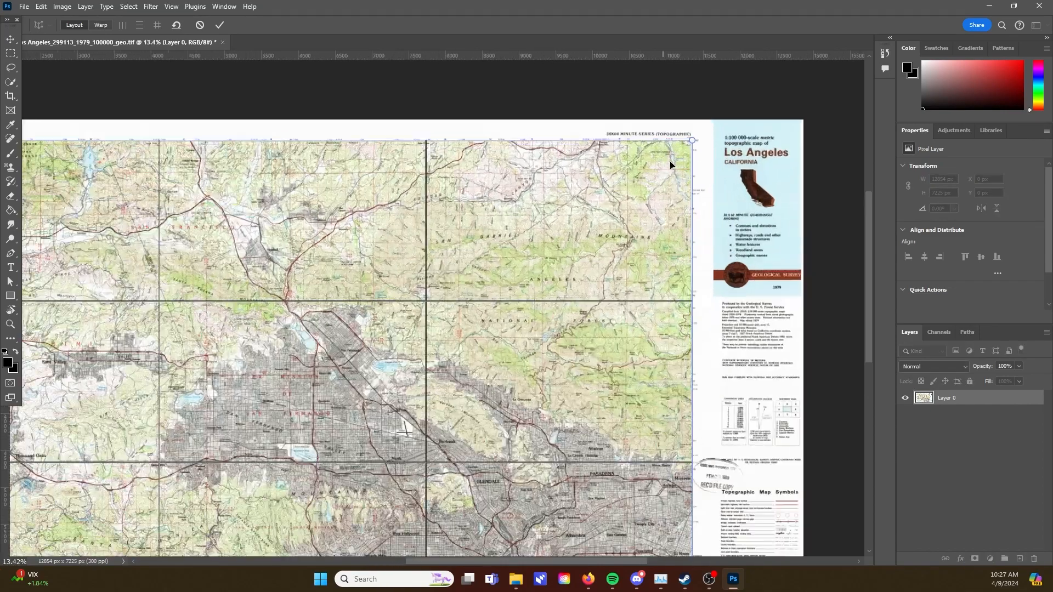
alt+scroll(653, 118, up, 10)
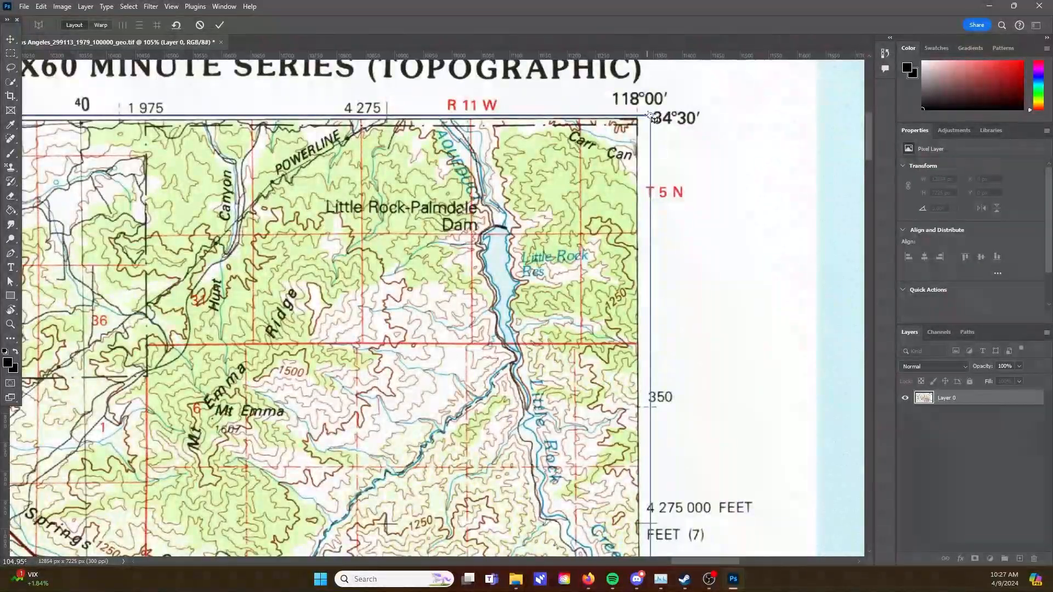
scroll(649, 115, up, 1)
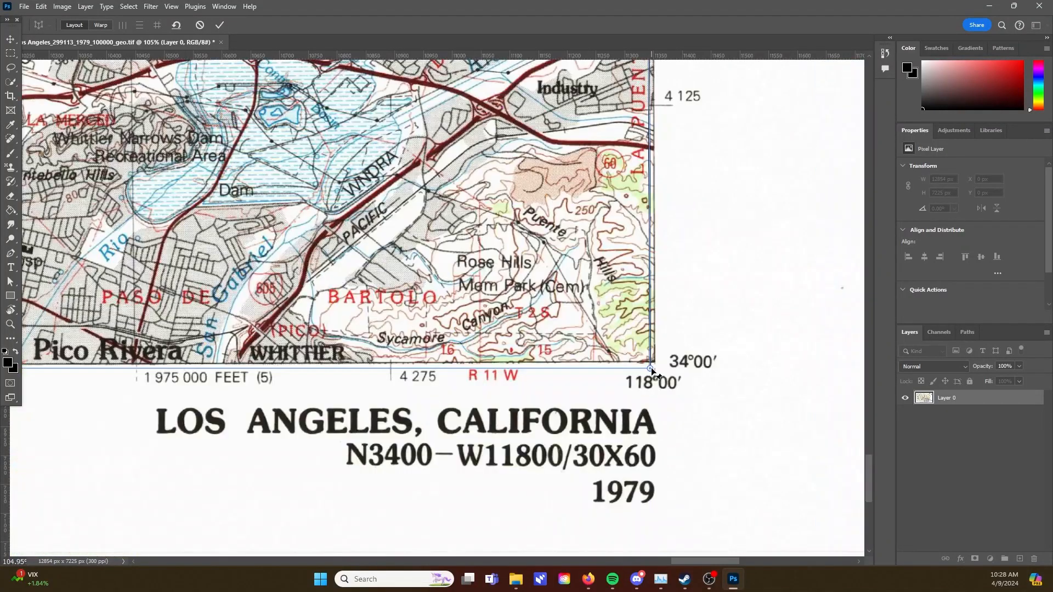
drag(650, 367, 657, 365)
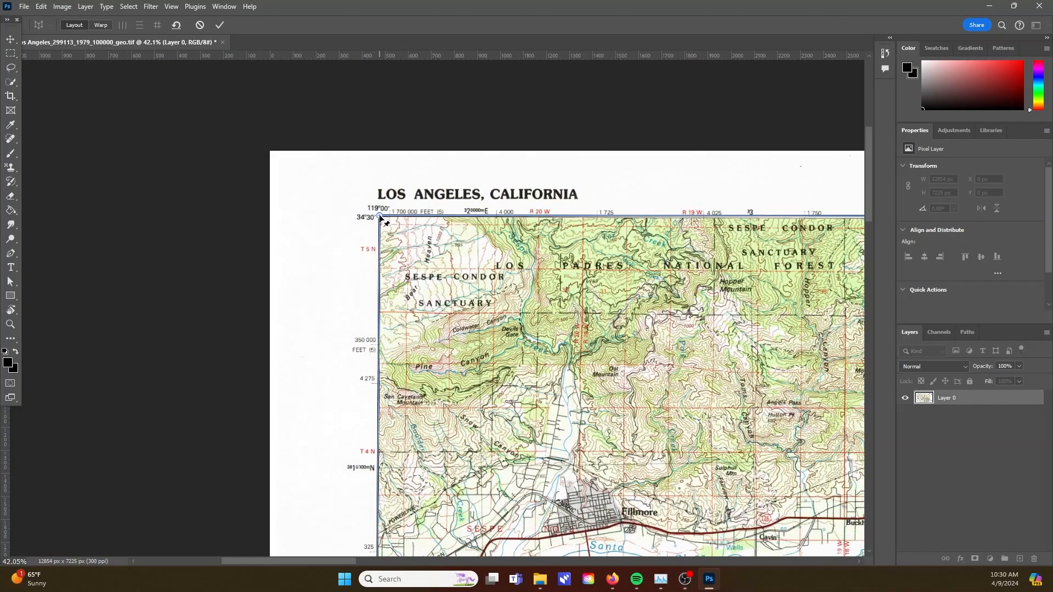
drag(381, 222, 379, 218)
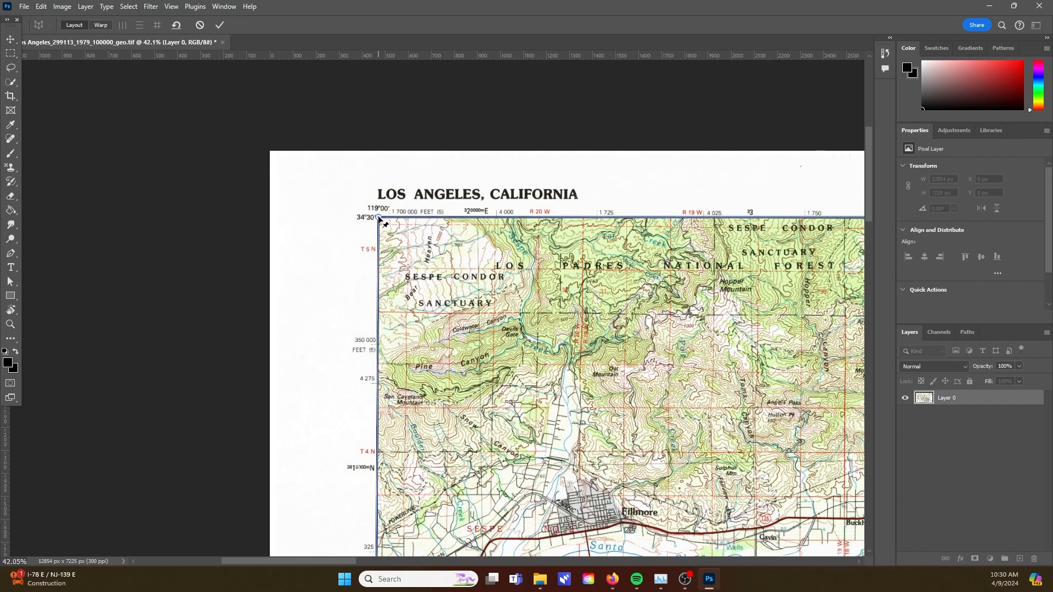
Auto-warp the quad so its edges are horizontal and vertical, and apply the Perspective Warp.
click(156, 25)
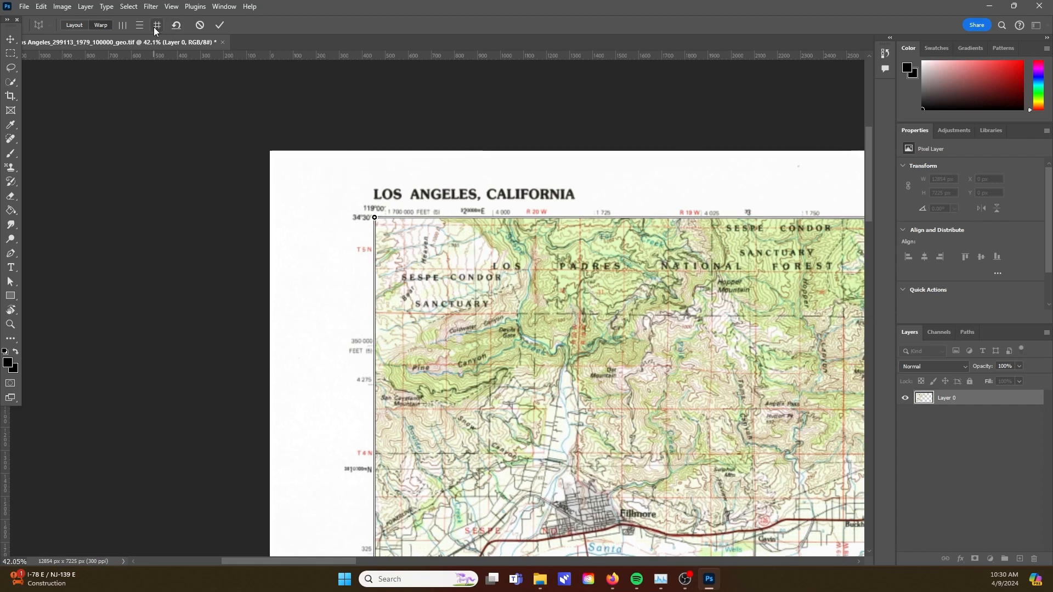
click(219, 26)
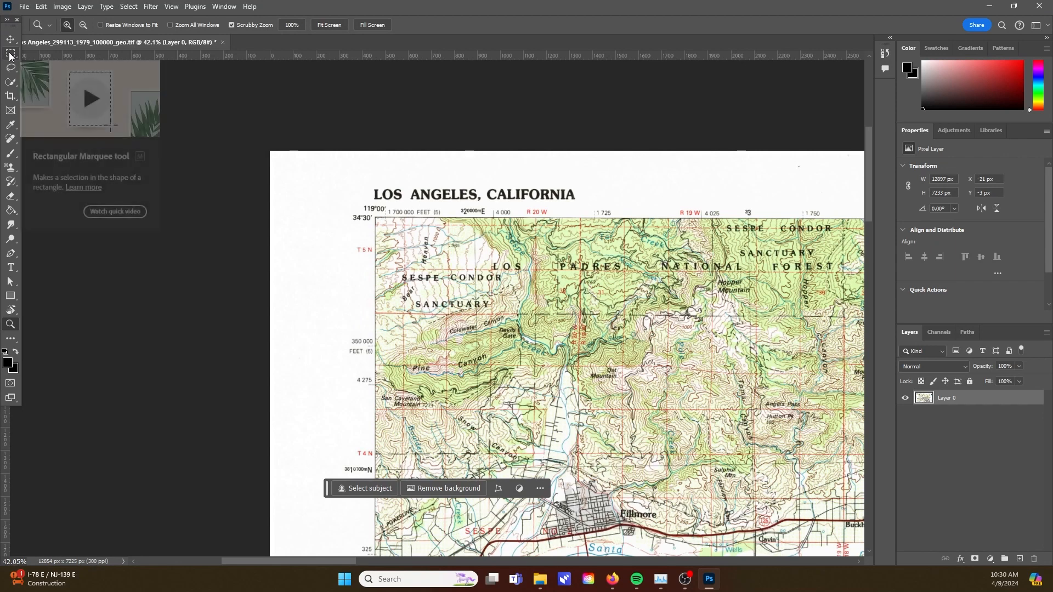
Create a new guide layout with 2 columns, 2 rows and no gutter across the whole canvas.
click(329, 25)
click(171, 6)
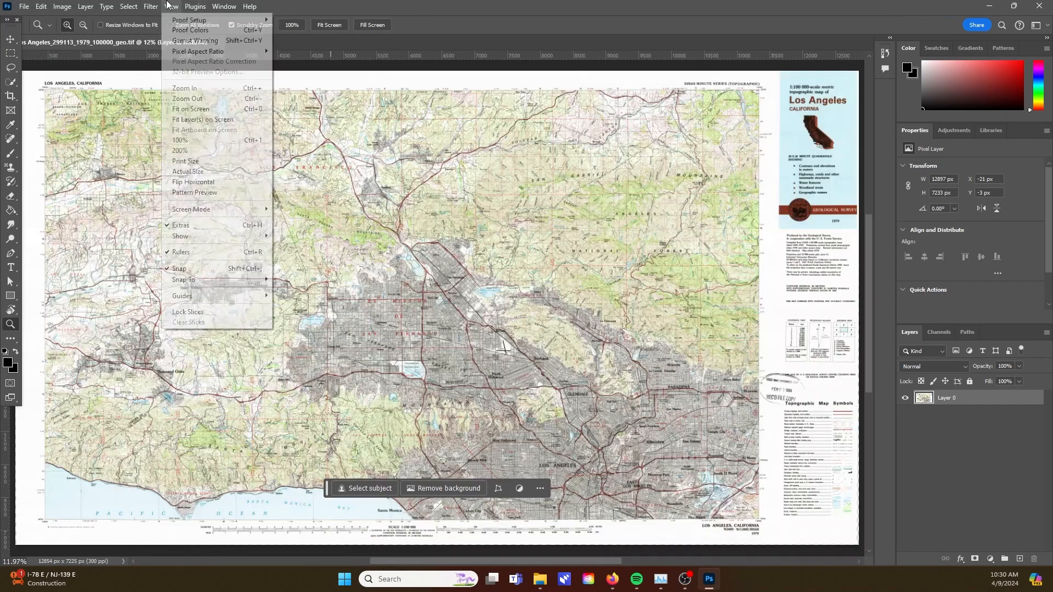
mouse_move(208, 289)
click(315, 366)
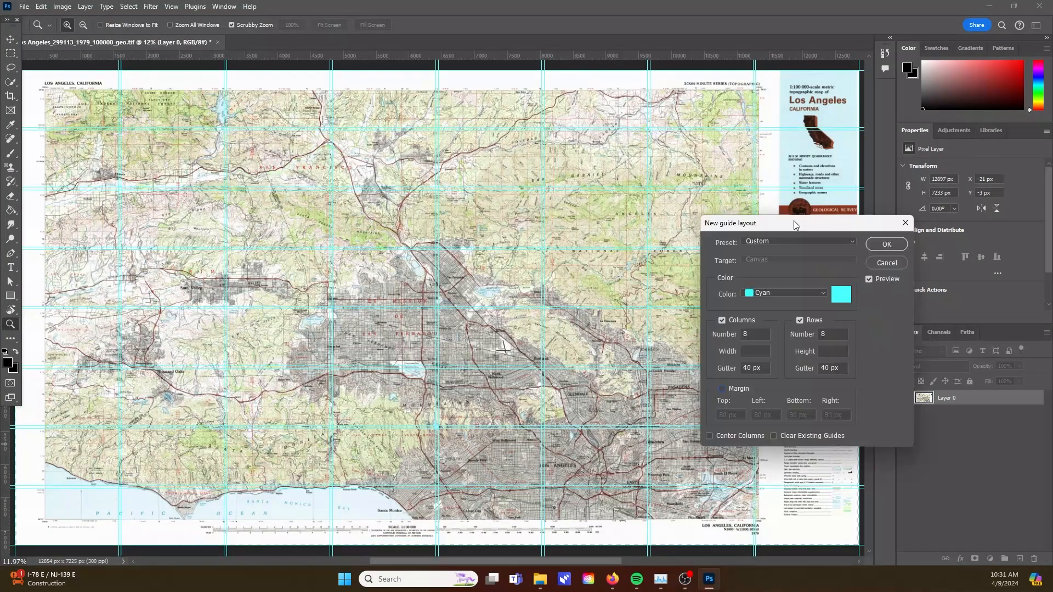
double_click(742, 289)
text(2)
double_click(661, 290)
text(2)
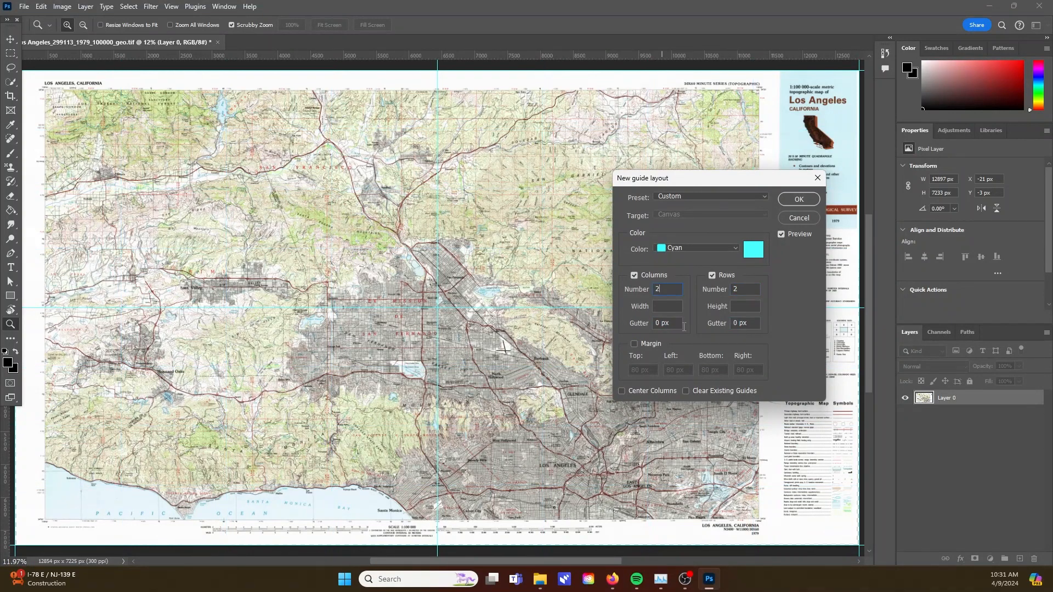
drag(676, 324, 651, 312)
key(BackSpace)
drag(753, 324, 715, 333)
key(BackSpace)
key(Return)
key(ctrl+t)
drag(512, 71, 512, 79)
key(Escape)
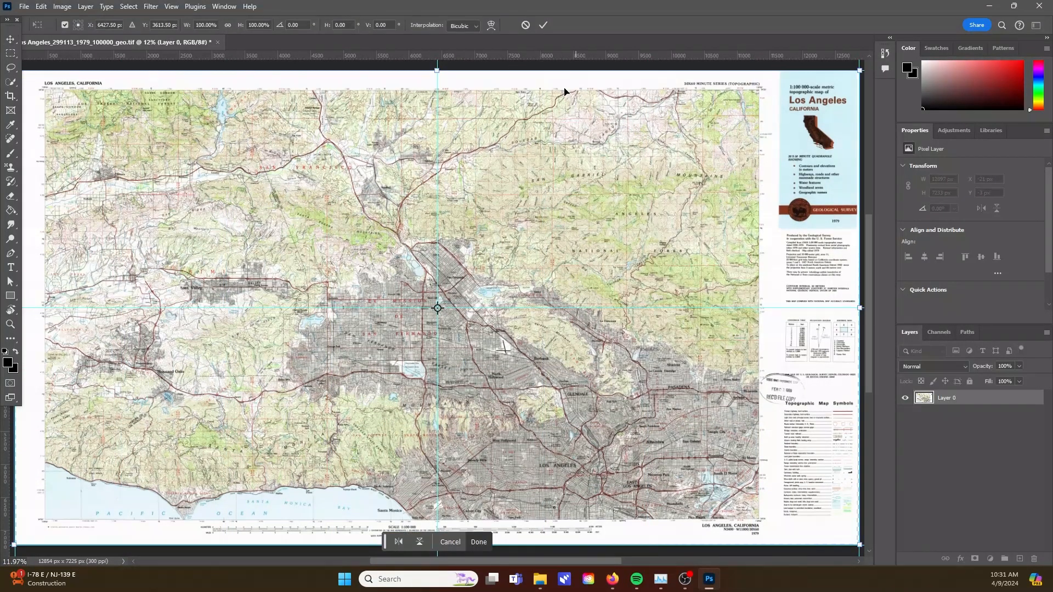
Lock the map layer and move the top, bottom and right canvas guides roughly onto the map's border.
click(970, 381)
drag(781, 56, 780, 90)
drag(741, 546, 741, 520)
drag(859, 354, 760, 349)
Align the left and bottom guides precisely with the map border, checking them at the map's southwest corner.
ctrl+scroll(243, 518, up, 4)
drag(188, 364, 216, 369)
alt+scroll(218, 466, up, 10)
drag(186, 450, 201, 451)
scroll(360, 397, down, 6)
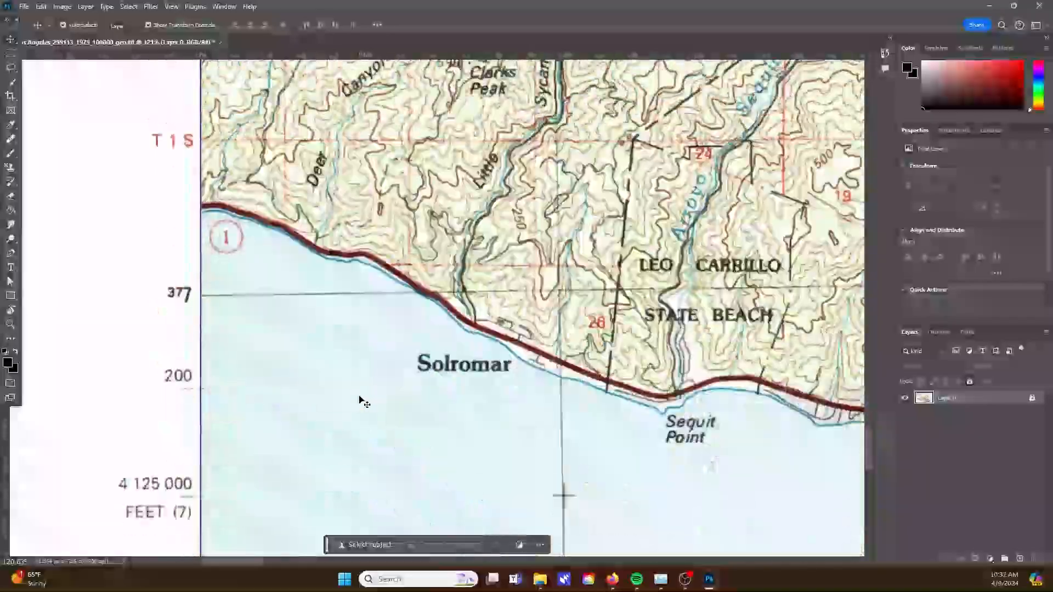
alt+scroll(363, 403, down, 4)
alt+scroll(384, 449, up, 6)
drag(420, 422, 420, 417)
alt+scroll(507, 489, down, 9)
Check the right guide along the map border and fine-tune the top guide at the map's northeast corner.
scroll(485, 531, right, 15)
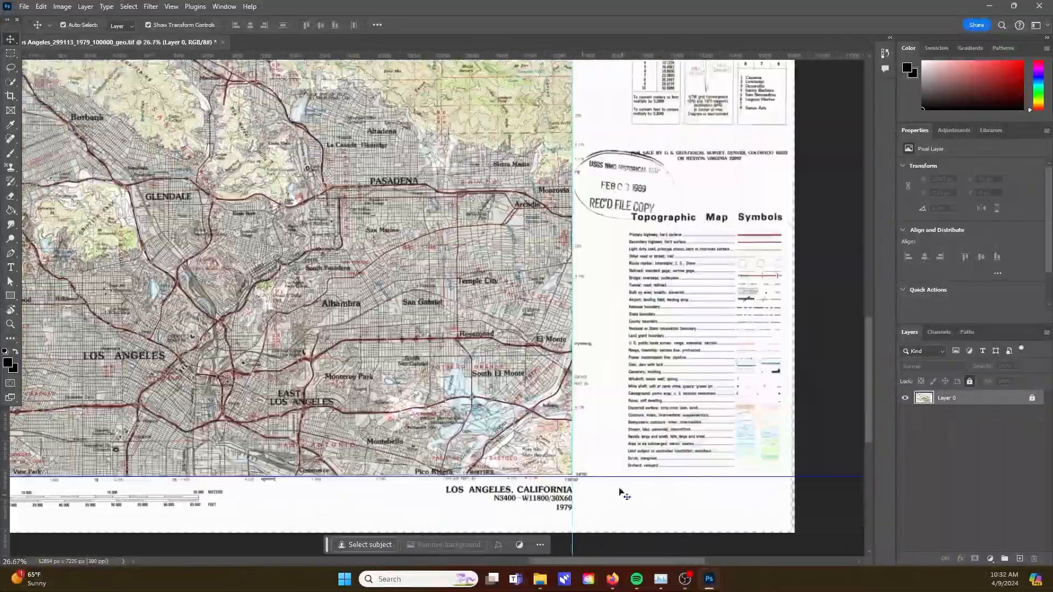
alt+scroll(630, 412, up, 5)
alt+scroll(651, 416, down, 8)
alt+scroll(408, 67, up, 6)
scroll(667, 156, up, 2)
alt+scroll(633, 224, down, 6)
alt+scroll(716, 197, up, 9)
drag(657, 205, 656, 201)
alt+scroll(332, 182, down, 8)
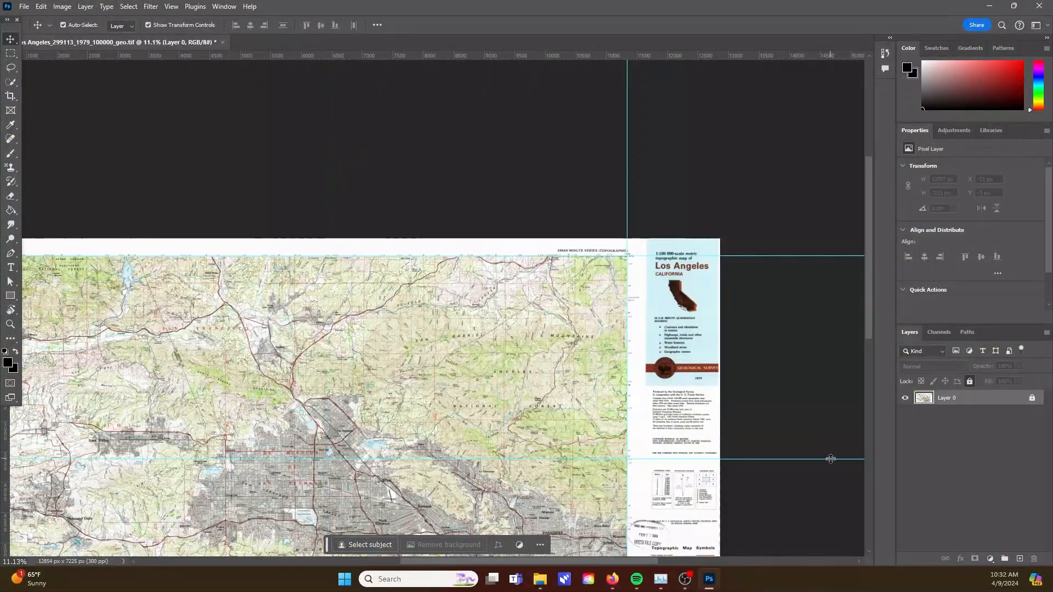
Fine-tune the bottom guide against the map border at the map's southeast corner.
alt+scroll(486, 322, down, 3)
alt+scroll(818, 498, up, 10)
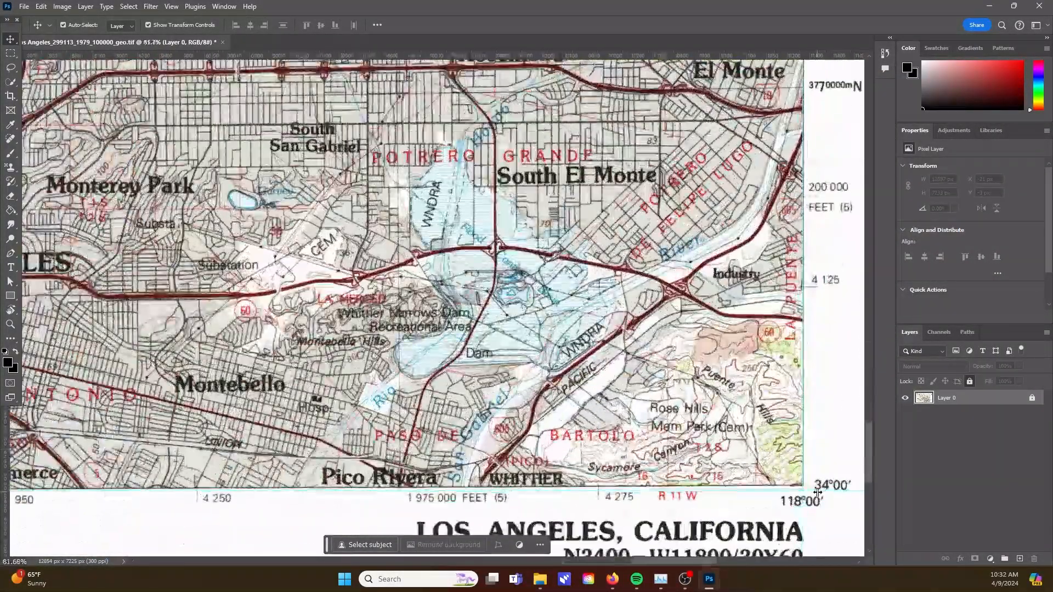
alt+scroll(817, 498, down, 6)
alt+scroll(818, 498, up, 5)
mouse_move(591, 562)
mouse_down()
mouse_move(273, 564)
mouse_move(591, 562)
mouse_up()
alt+scroll(816, 484, down, 6)
alt+scroll(672, 148, up, 4)
alt+scroll(661, 164, down, 4)
Place the n34_w118_1arc_v3 heightmap above the map, stretch it to fill the area between the four guides, and commit the placement.
click(582, 187)
drag(1052, 225, 541, 225)
drag(512, 346, 570, 327)
drag(326, 116, 151, 155)
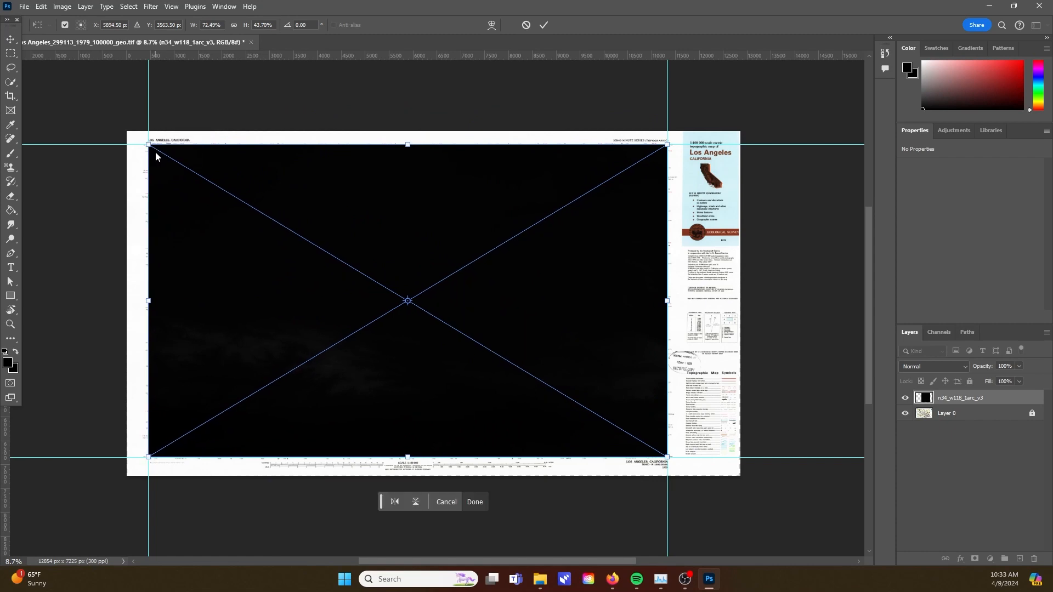
click(545, 27)
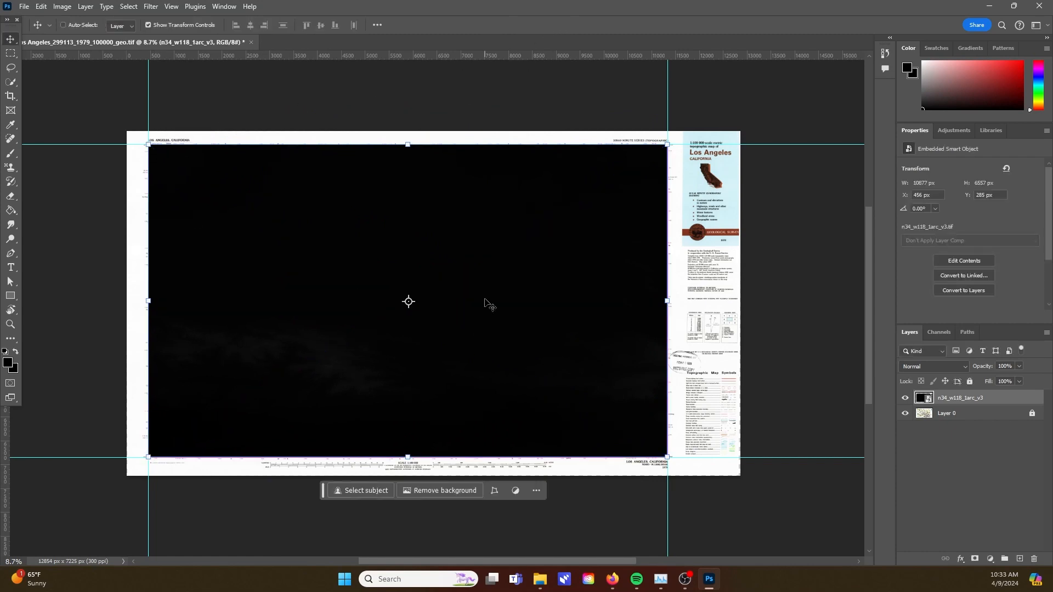
Double the heightmap layer's height scale to 87.40% with Free Transform, keeping its width, and apply the transform.
key(ctrl+t)
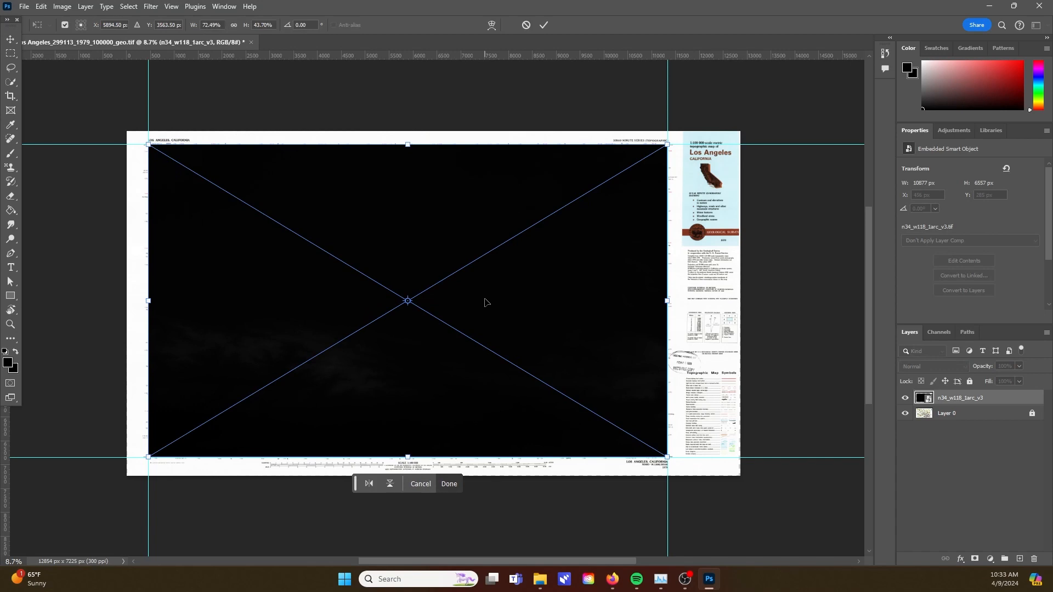
click(263, 25)
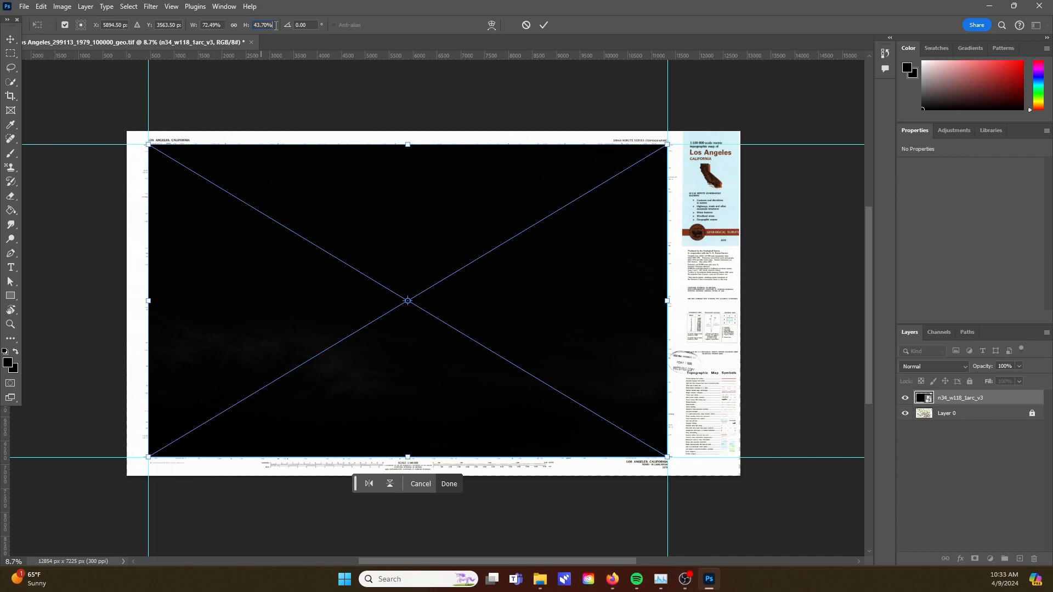
text(*2)
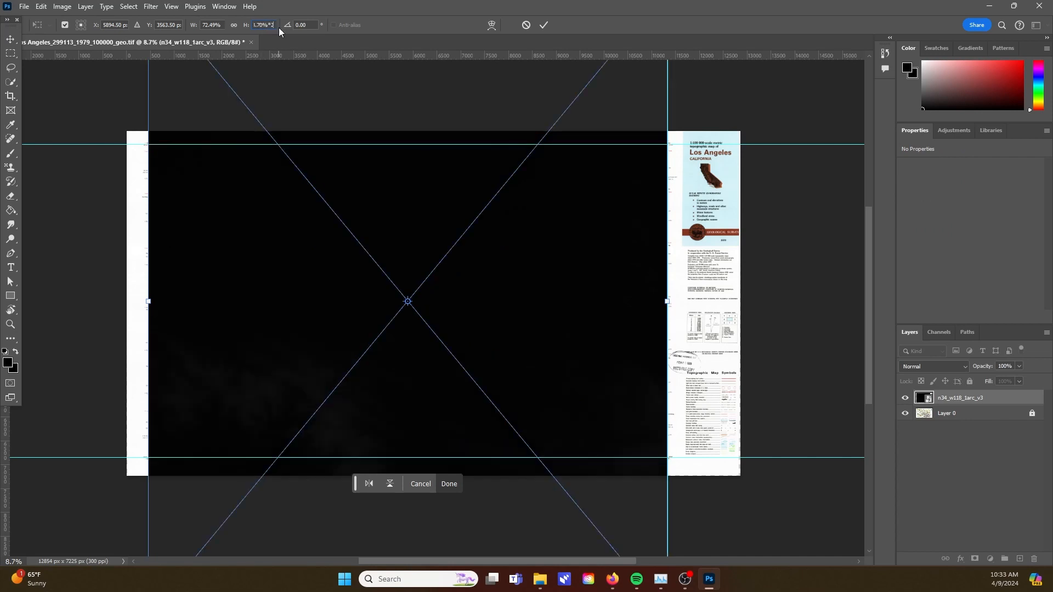
click(544, 25)
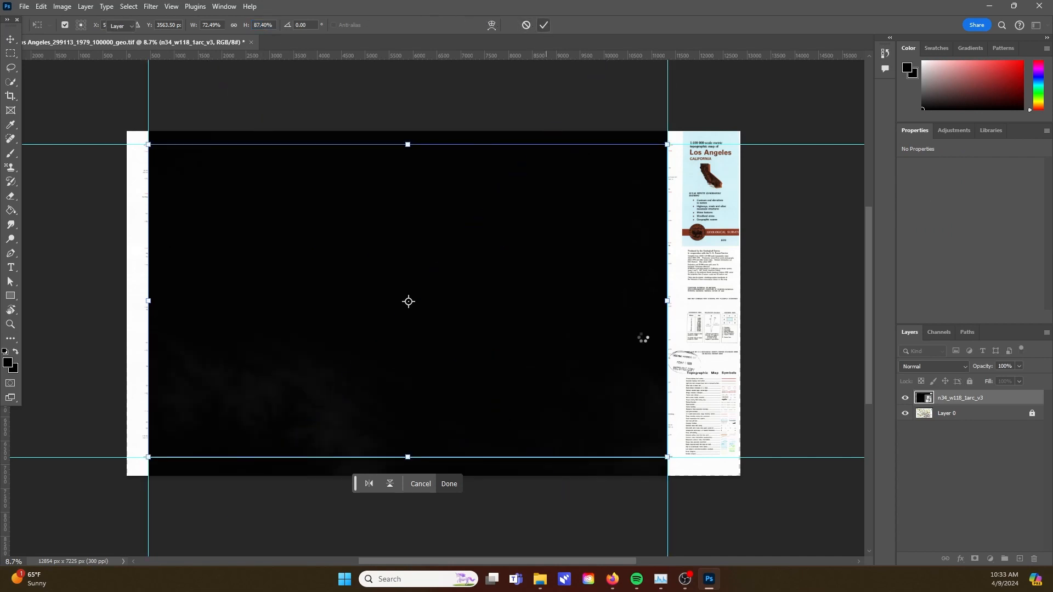
Move the heightmap up so its lower edge meets the bottom guide, and mask the layer to the rectangle between the four guides.
drag(543, 408, 542, 251)
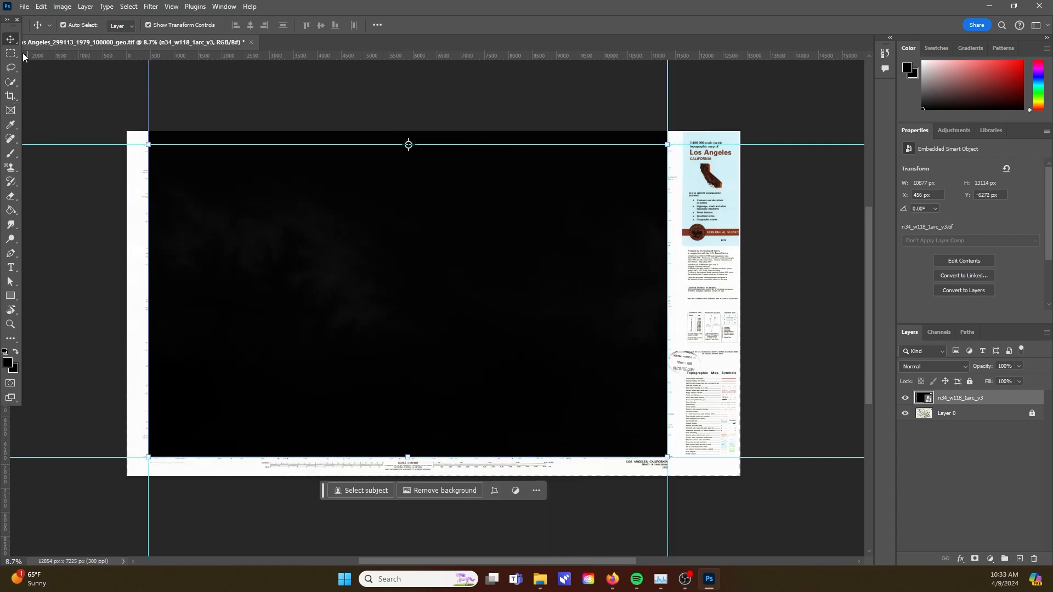
key(m)
drag(148, 144, 668, 457)
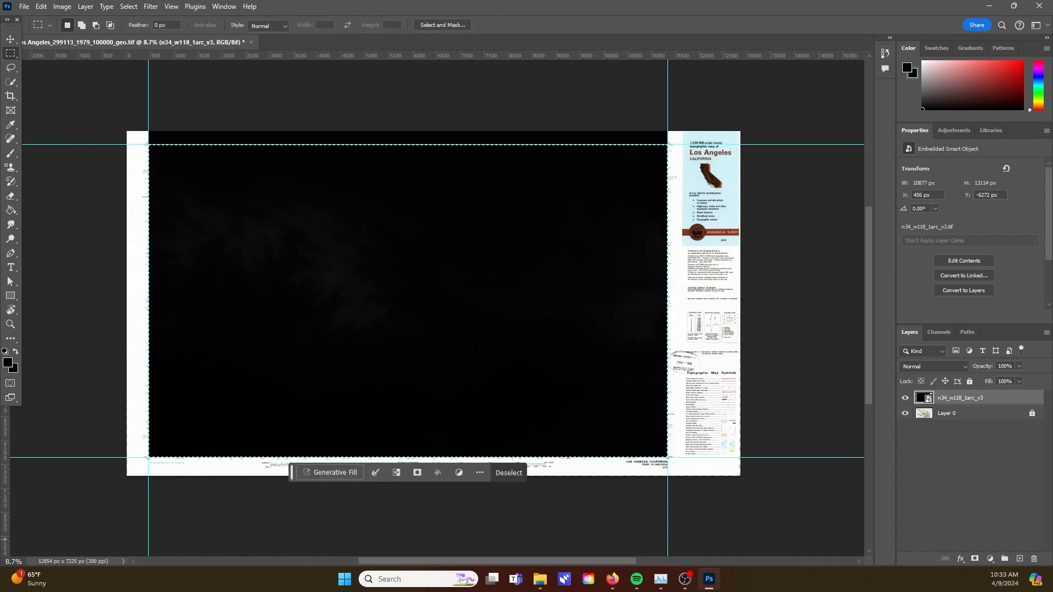
click(977, 558)
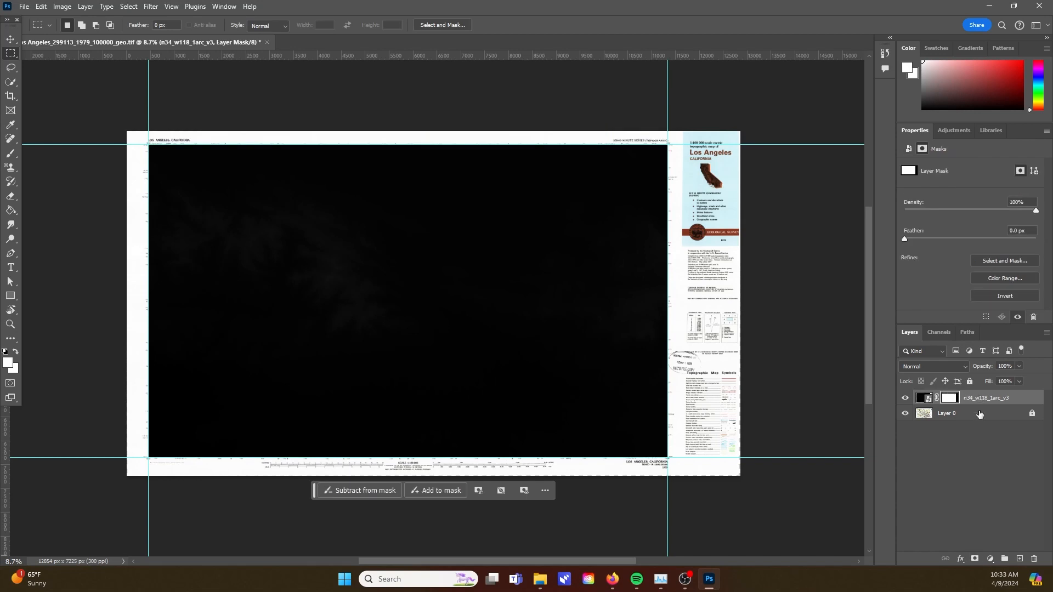
Convert the document's colour depth to 16 bits per channel.
click(48, 10)
mouse_move(64, 7)
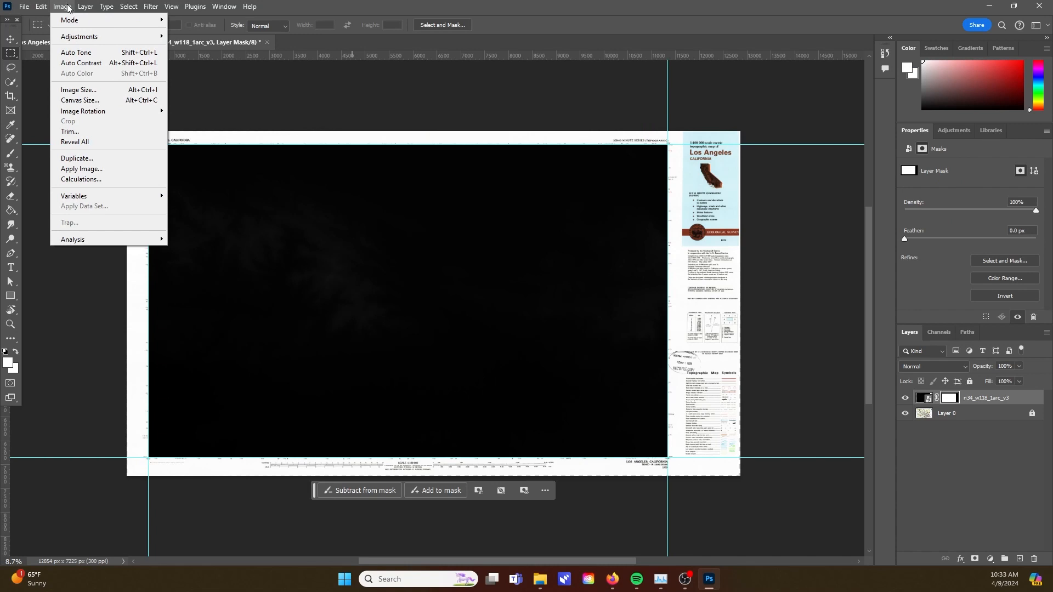
click(202, 119)
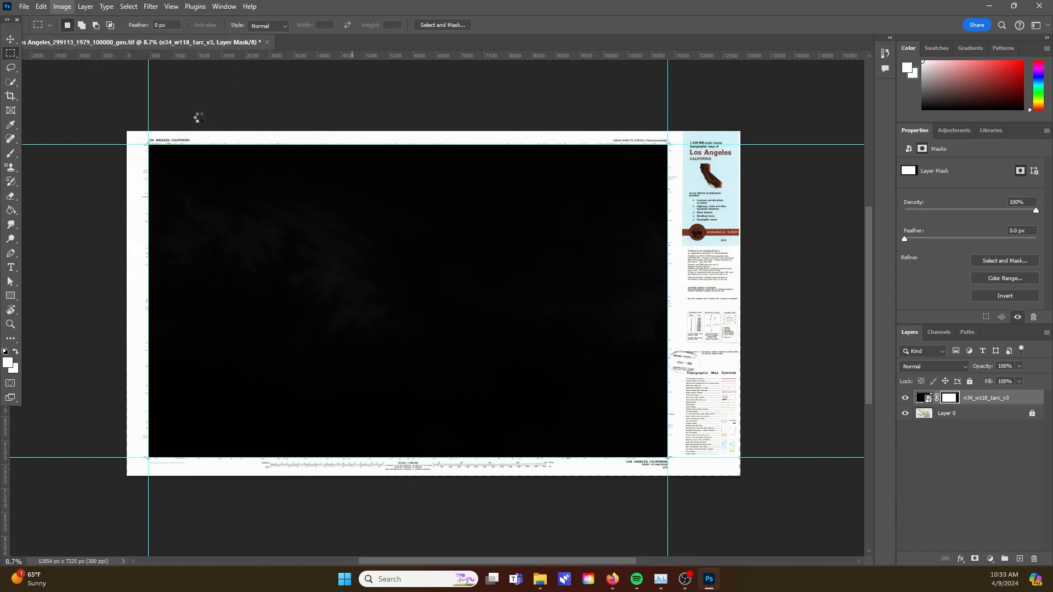
key(alt+Tab)
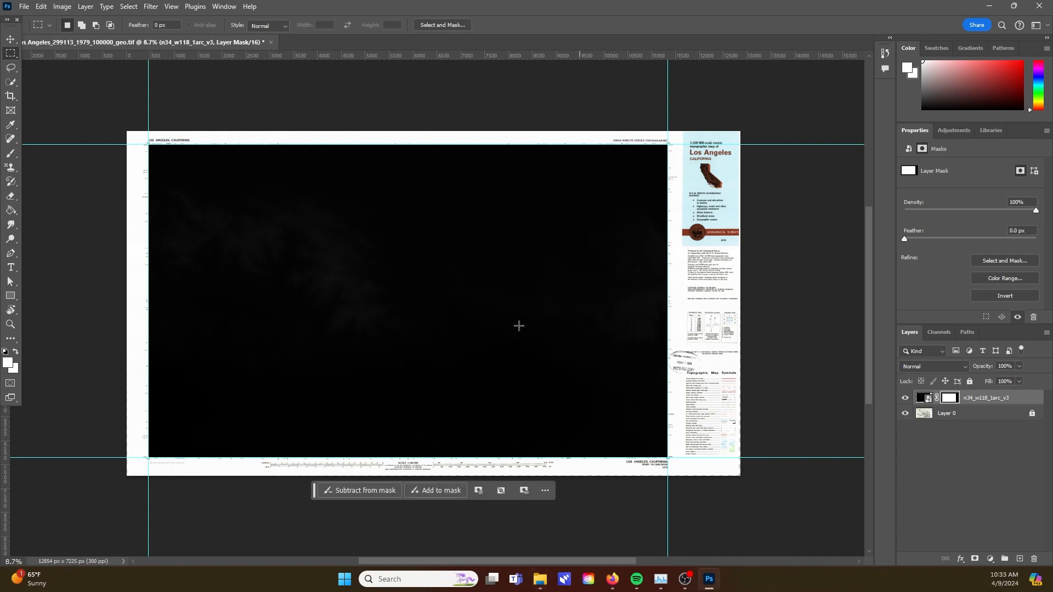
Brighten the heightmap layer with a Levels adjustment, setting the white input level to 27.
click(919, 399)
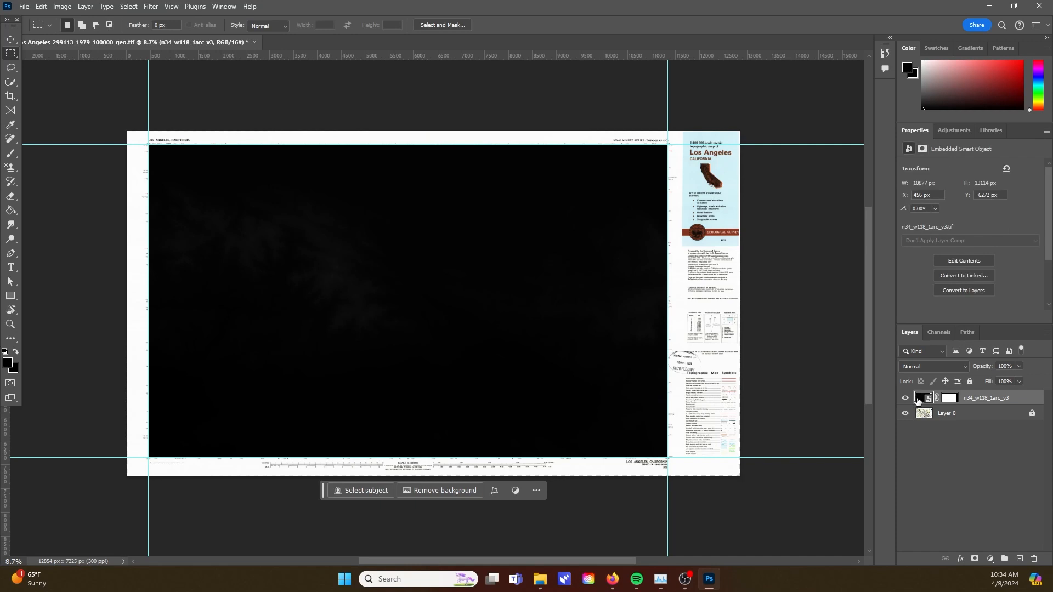
key(ctrl+l)
drag(560, 233, 437, 239)
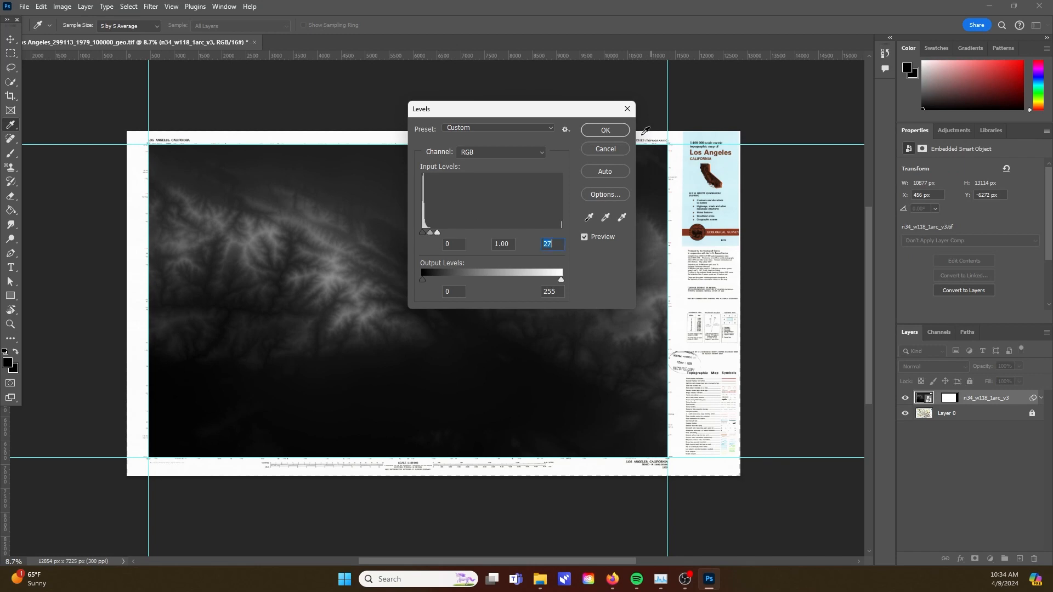
click(615, 129)
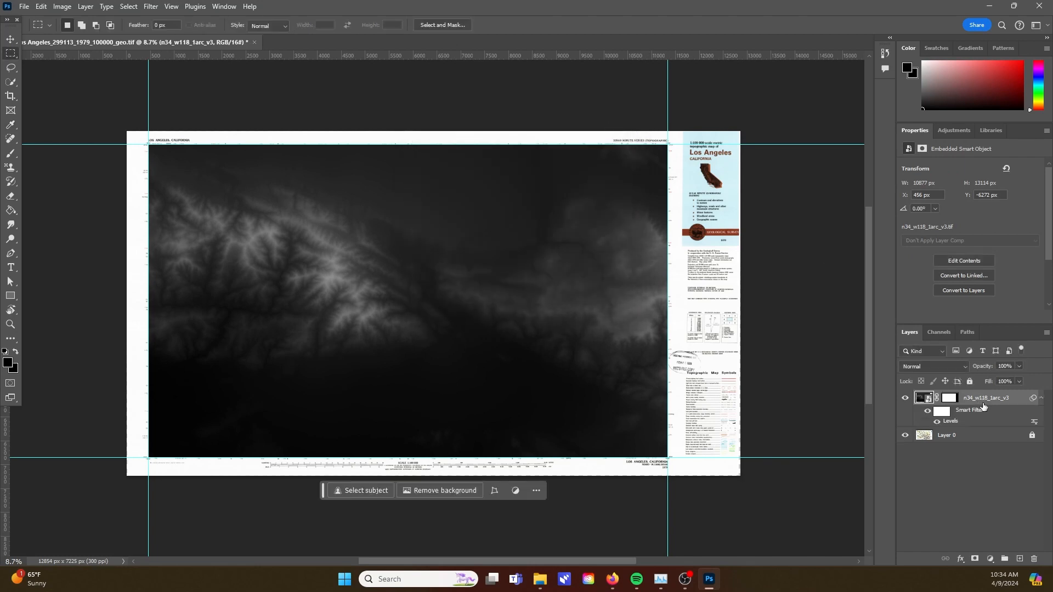
Delete the filter mask from the heightmap layer's smart filters, keeping the Levels filter.
click(941, 412)
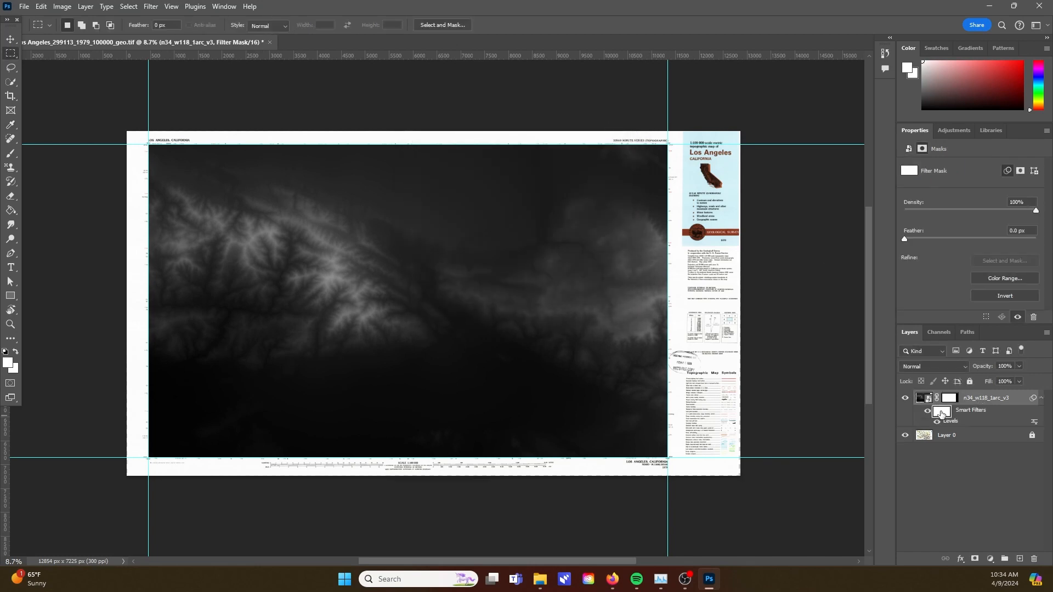
key(Delete)
key(ctrl+z)
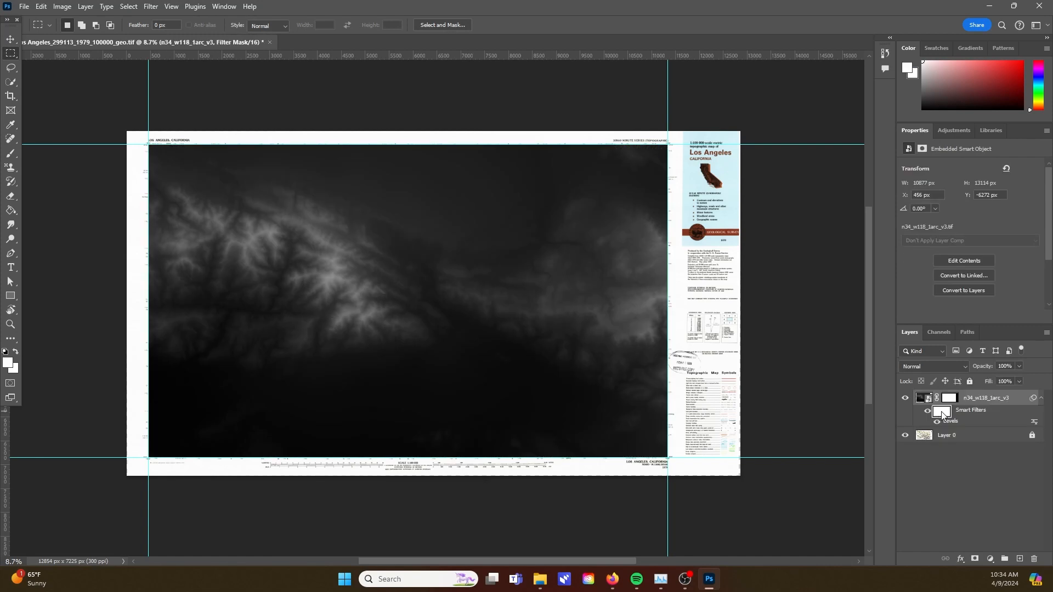
right_click(941, 412)
click(965, 418)
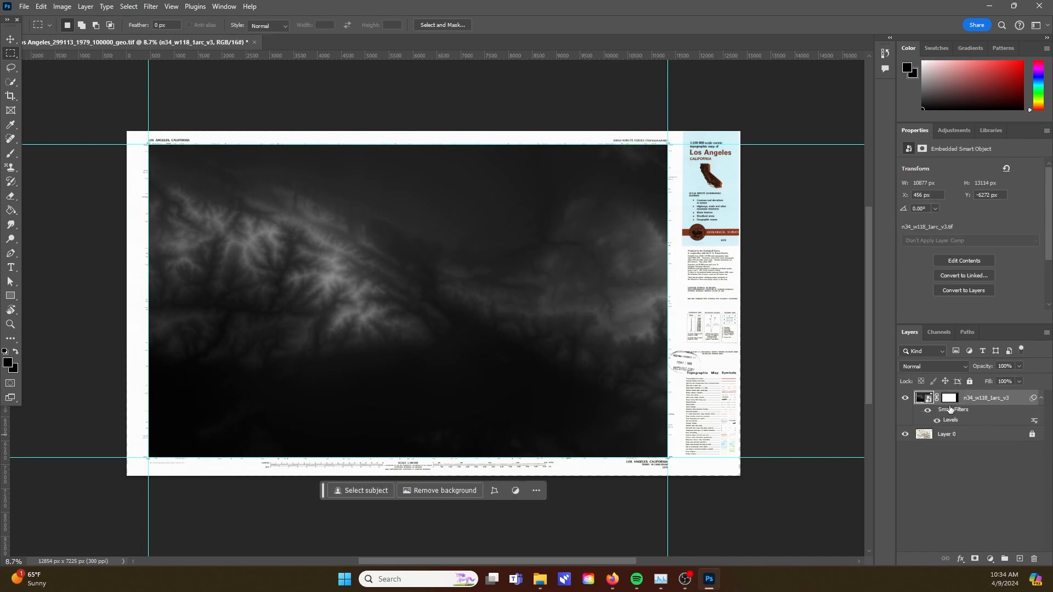
Add a second Levels adjustment to the heightmap layer with the white input level at 154.
key(ctrl+l)
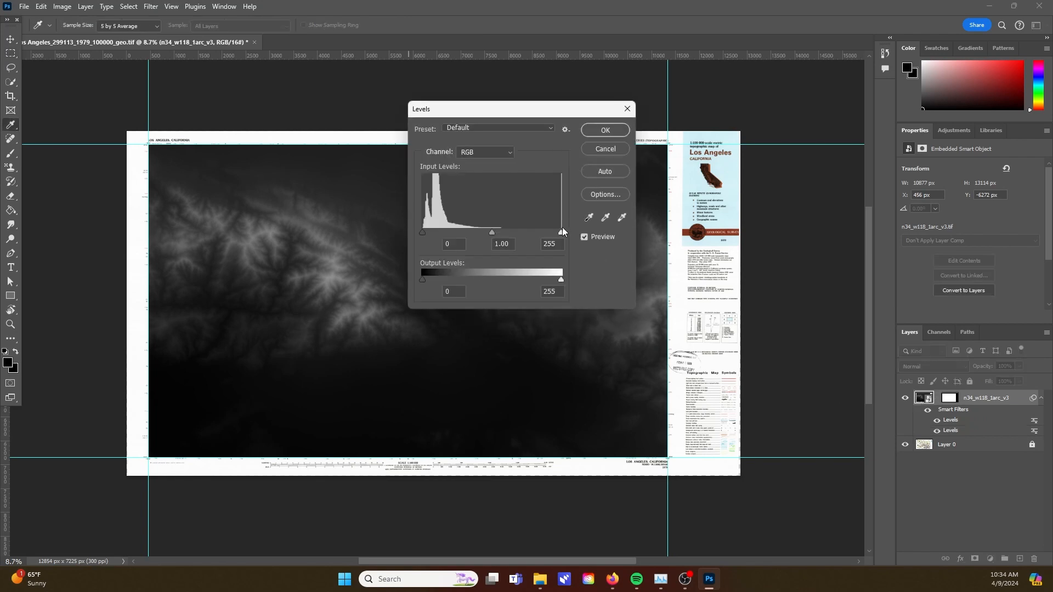
drag(560, 234, 506, 229)
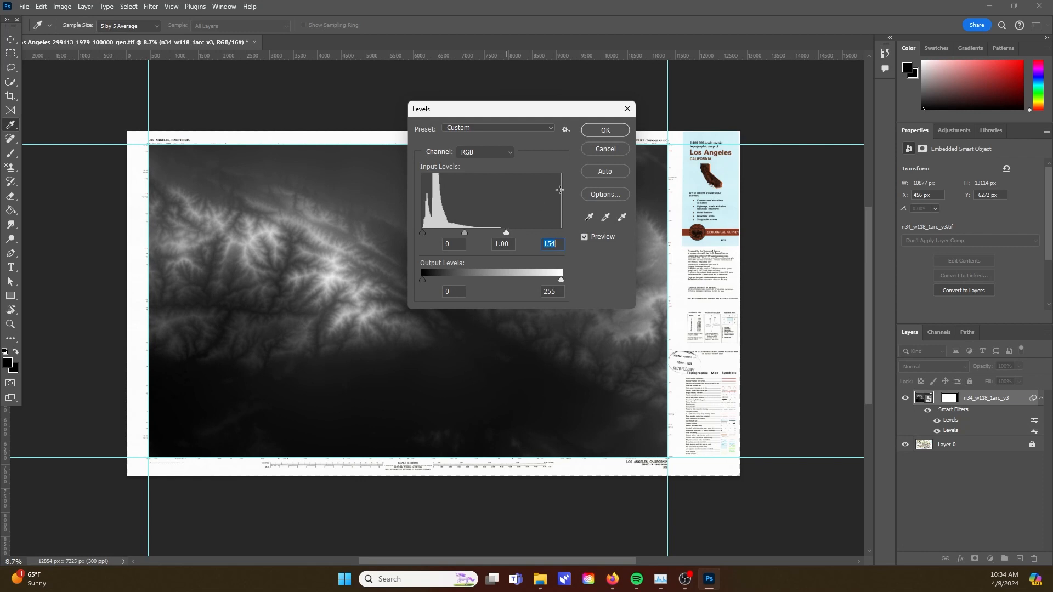
click(605, 131)
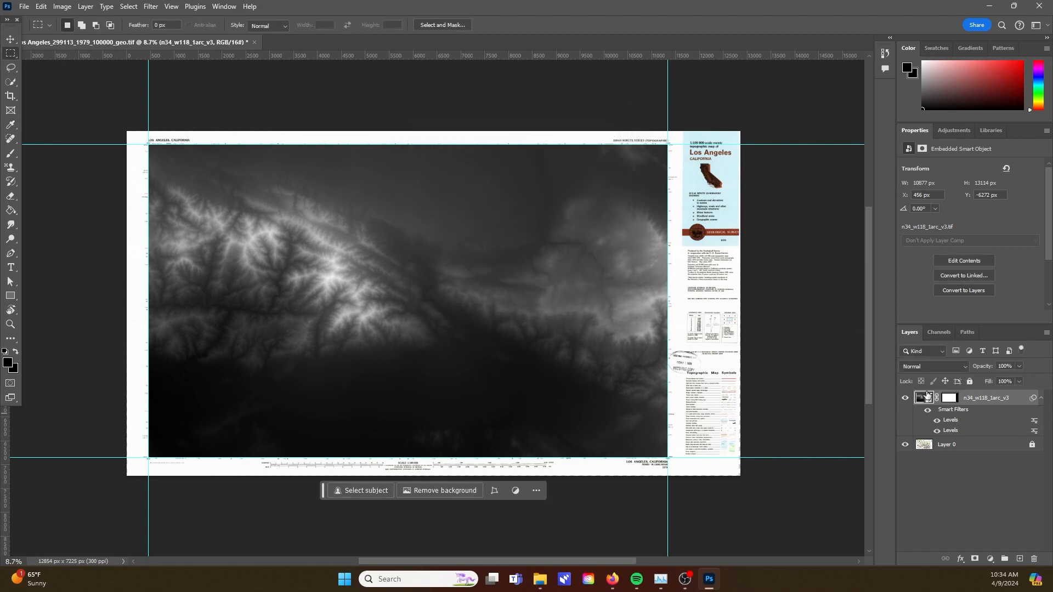
Check the heightmap's alignment against the map by lowering its layer opacity to 80%, and restore the opacity to 100%.
click(1020, 366)
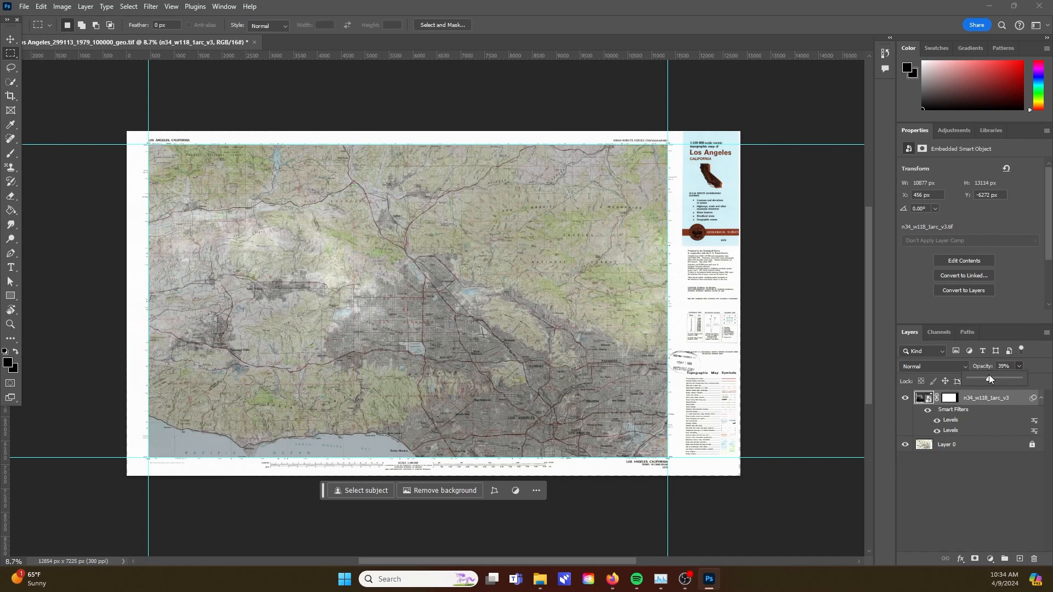
drag(990, 378, 992, 378)
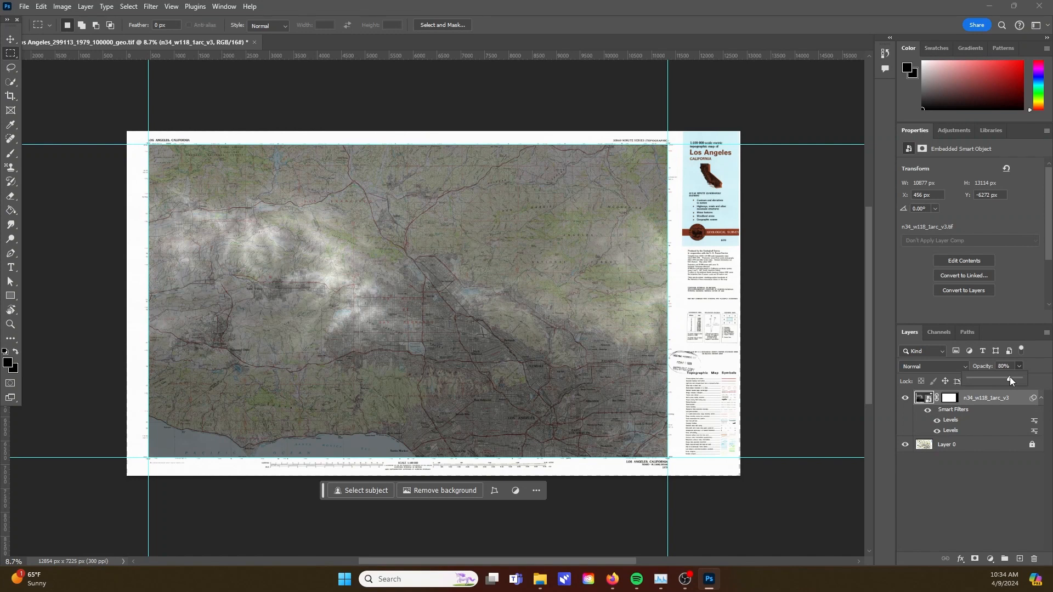
alt+scroll(611, 295, up, 5)
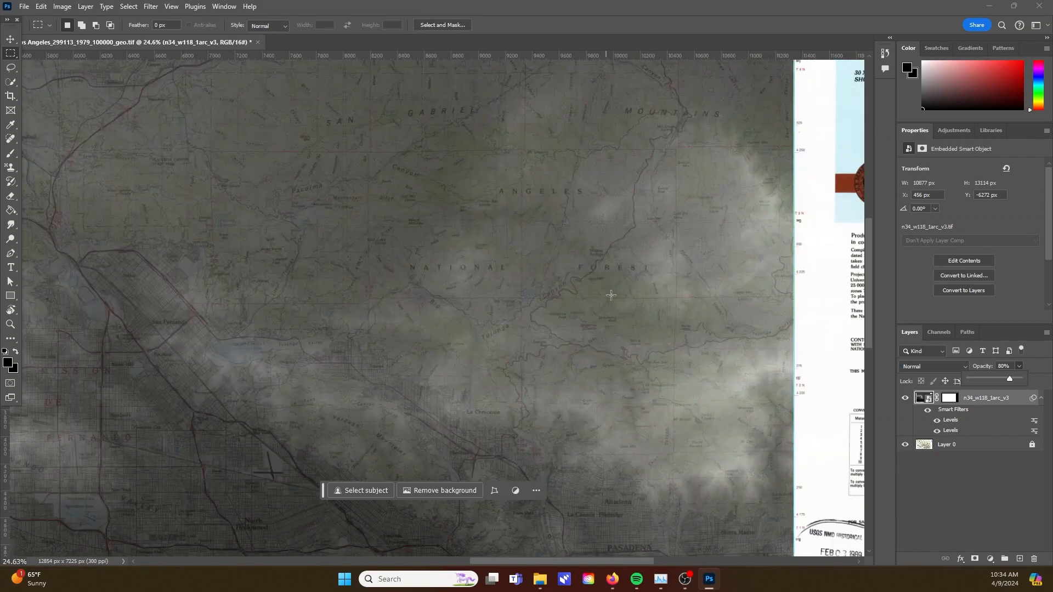
drag(562, 555, 483, 547)
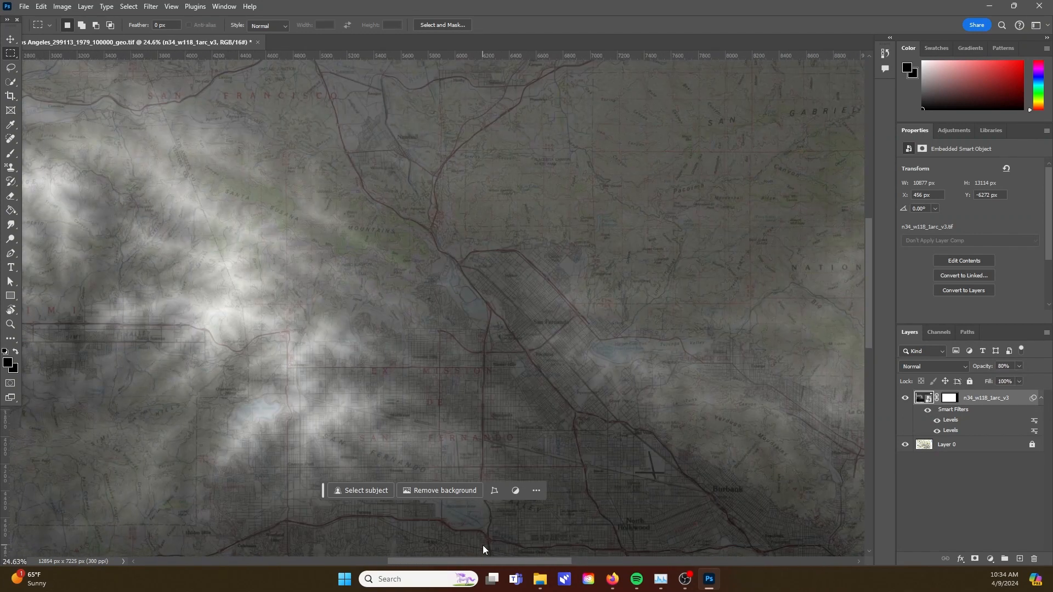
drag(482, 547, 434, 553)
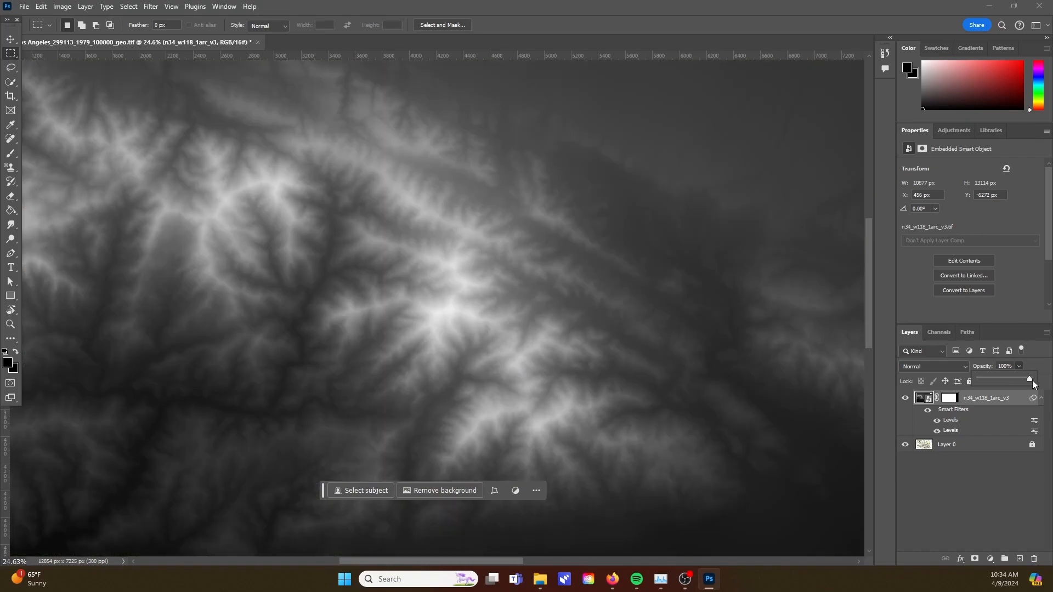
Hide the heightmap layer and start exporting the visible topographic map with Export As.
click(905, 398)
alt+scroll(611, 480, down, 6)
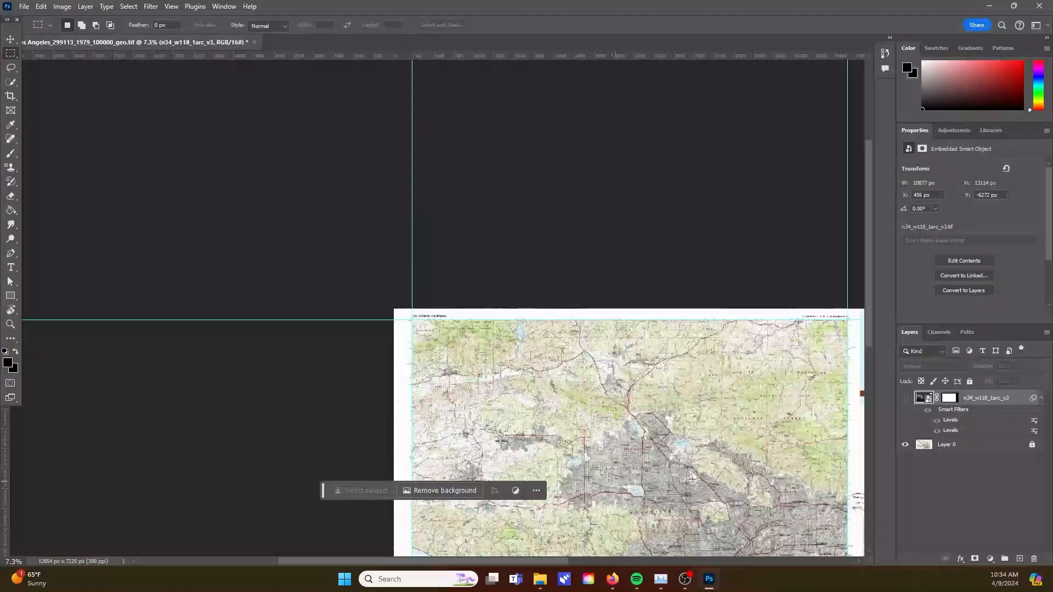
scroll(482, 286, down, 1)
scroll(386, 275, down, 1)
alt+scroll(378, 286, down, 2)
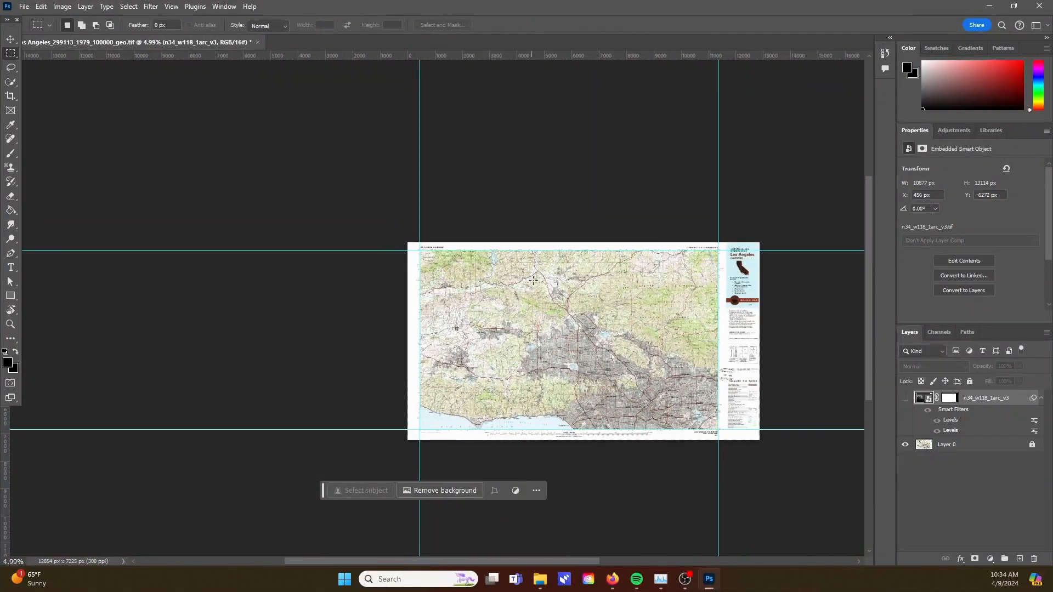
alt+scroll(533, 280, up, 4)
alt+scroll(533, 281, down, 2)
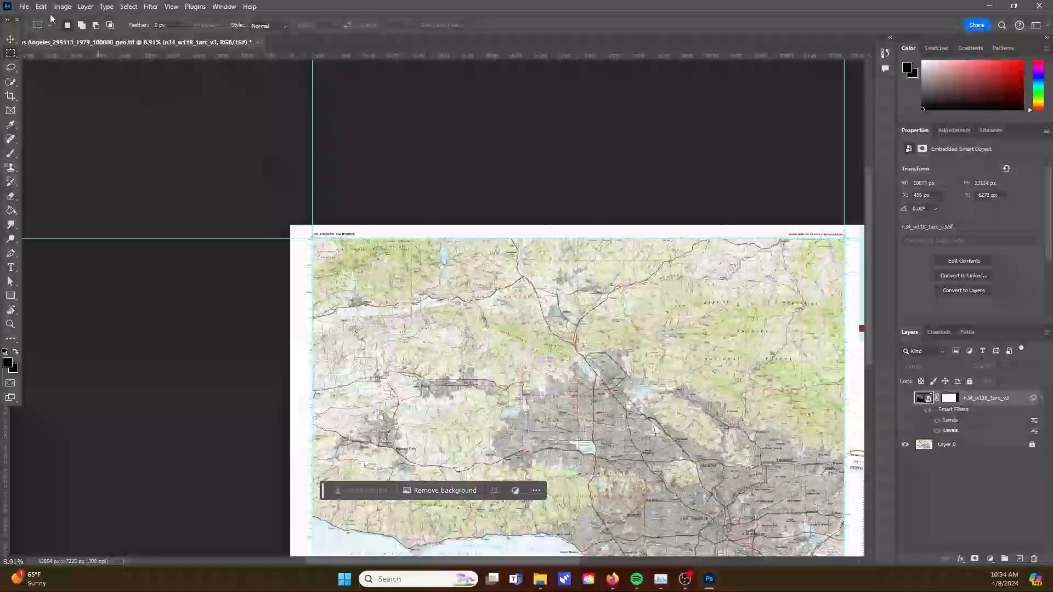
click(24, 6)
mouse_move(59, 193)
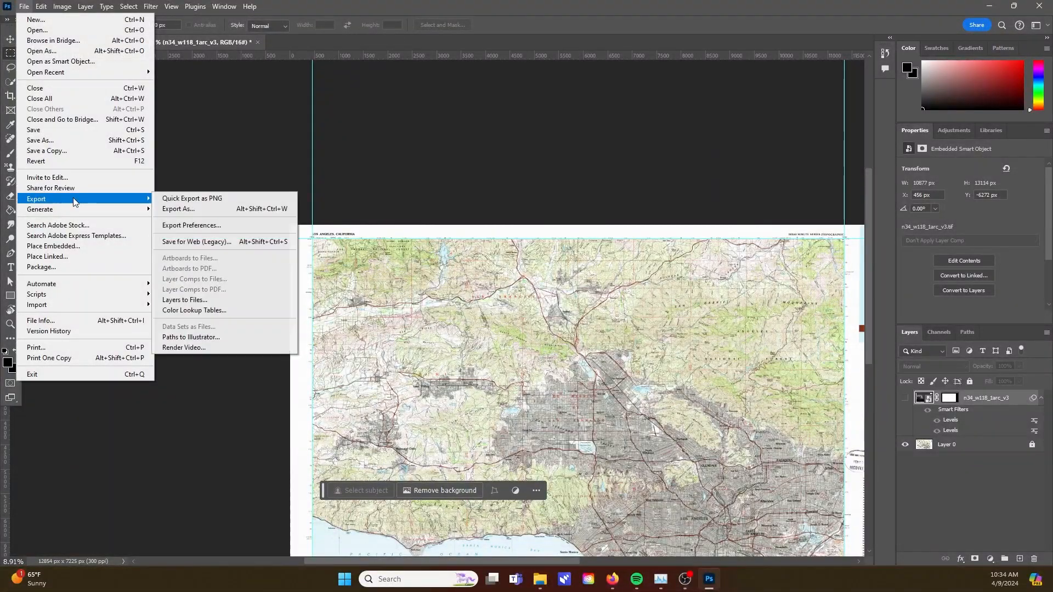
click(217, 207)
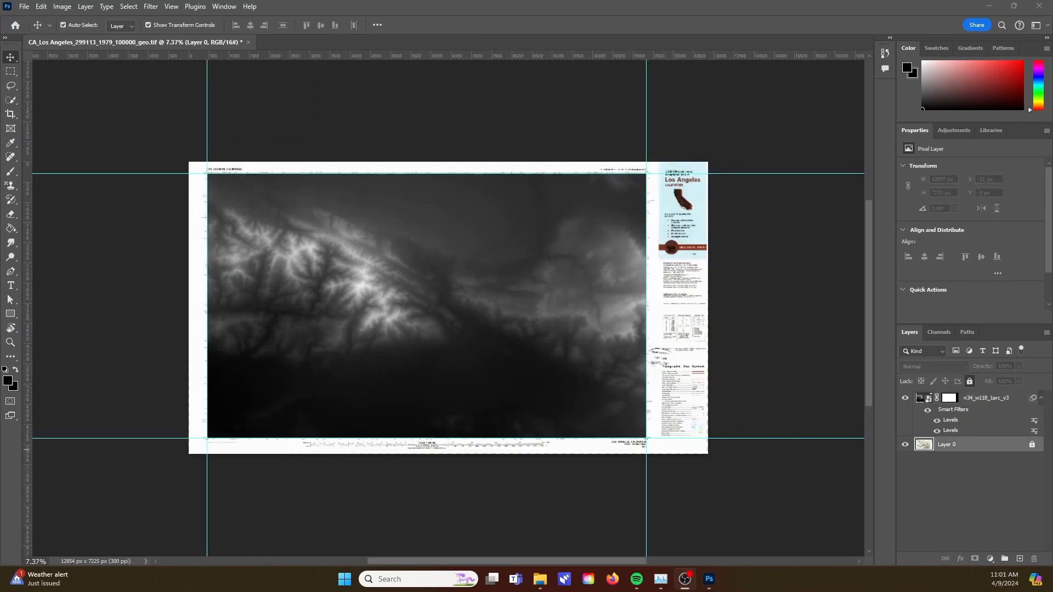
Add a black (000000) Solid Color fill layer between the map layer and the heightmap.
click(990, 559)
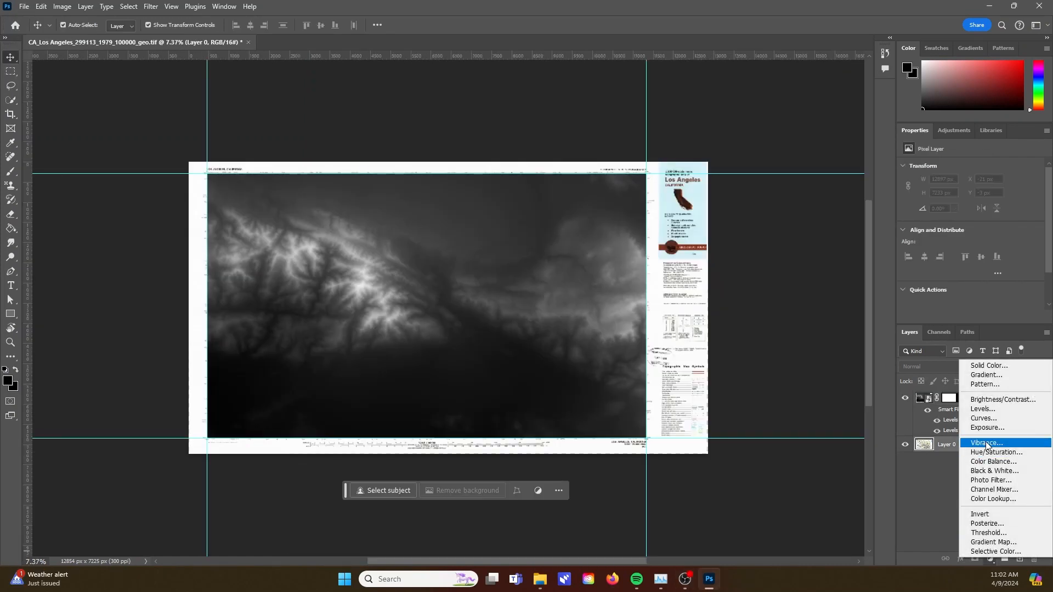
click(992, 364)
click(991, 559)
click(990, 366)
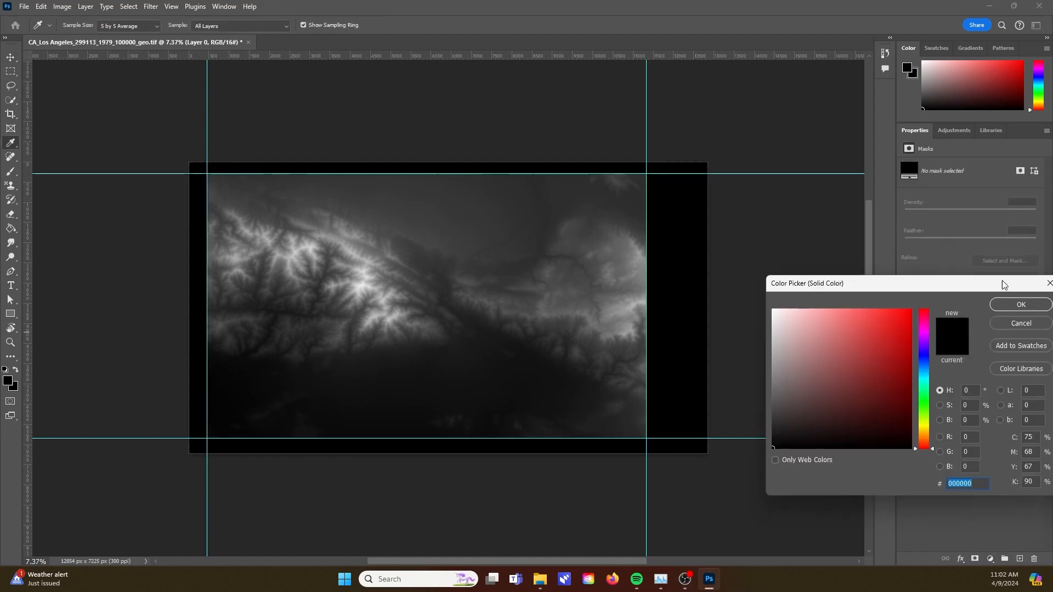
click(897, 214)
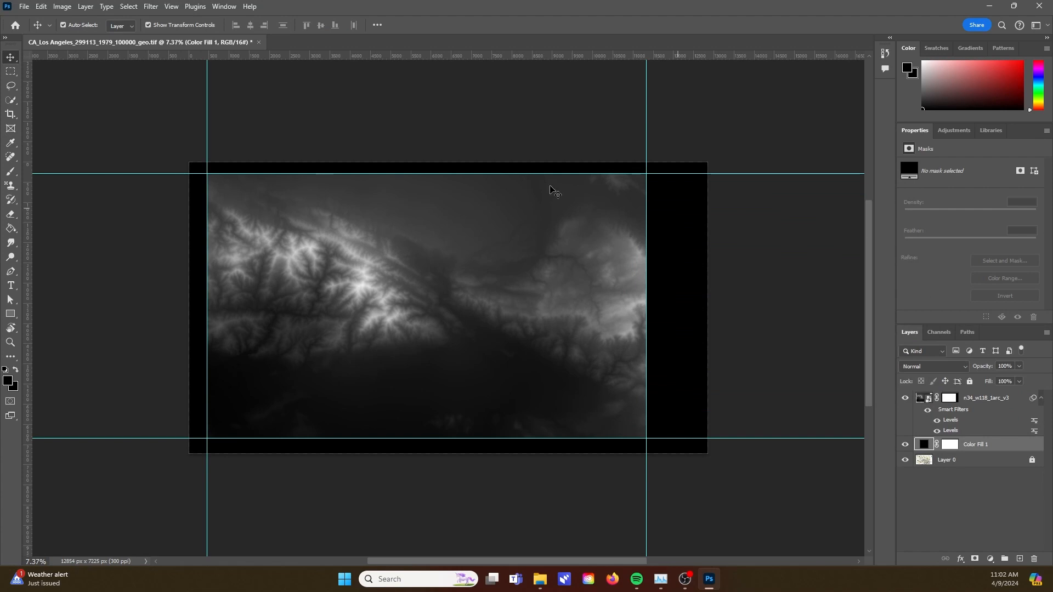
Delete the layer mask from the black colour fill layer.
click(941, 448)
right_click(941, 448)
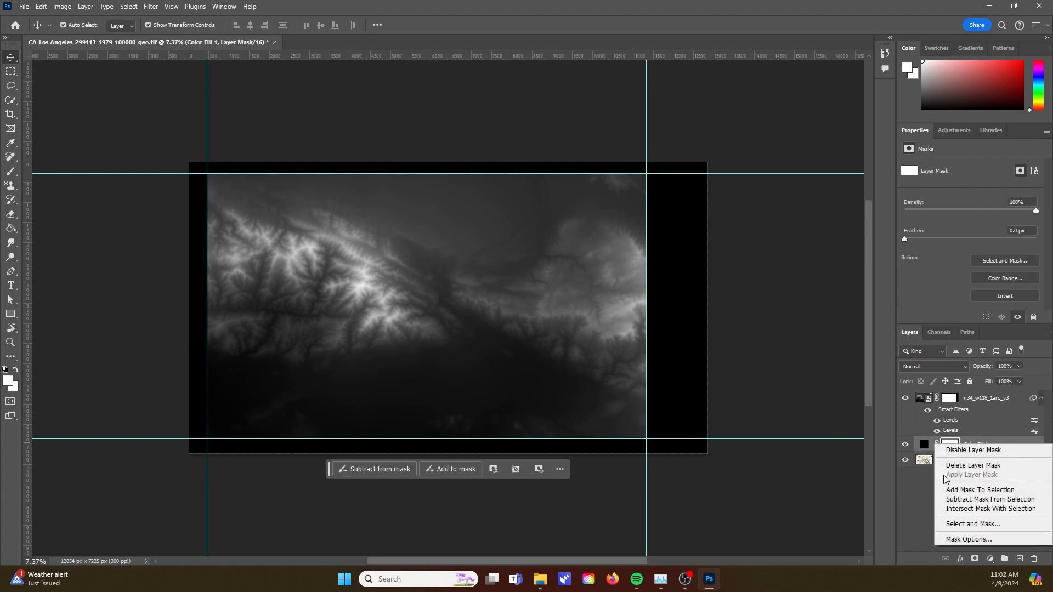
click(957, 464)
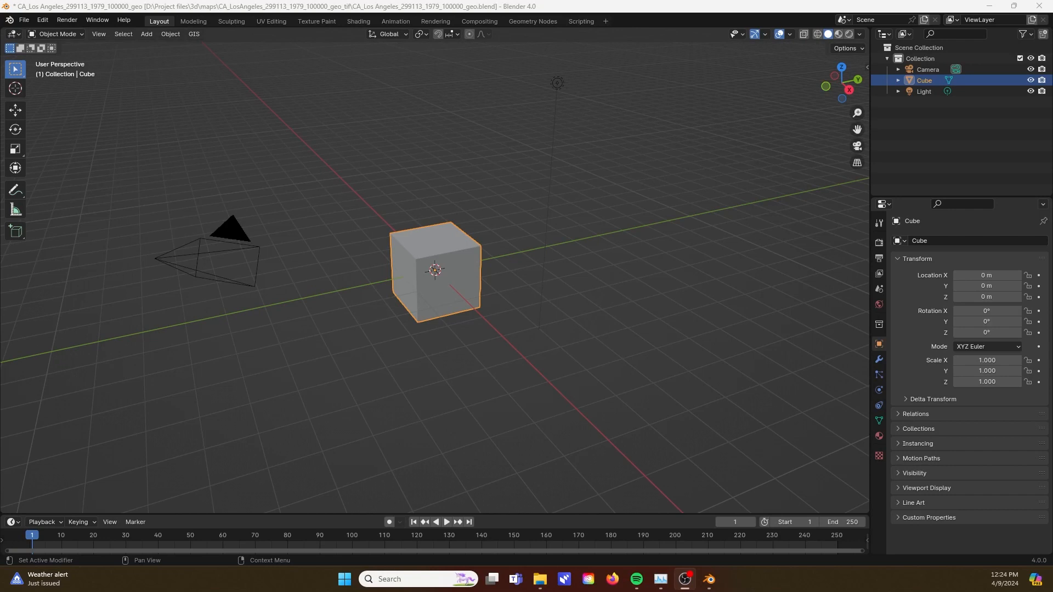
In Blender, delete the default cube and add a plane at the origin.
mouse_move(469, 244)
middle_down()
mouse_move(502, 262)
mouse_move(472, 259)
middle_up()
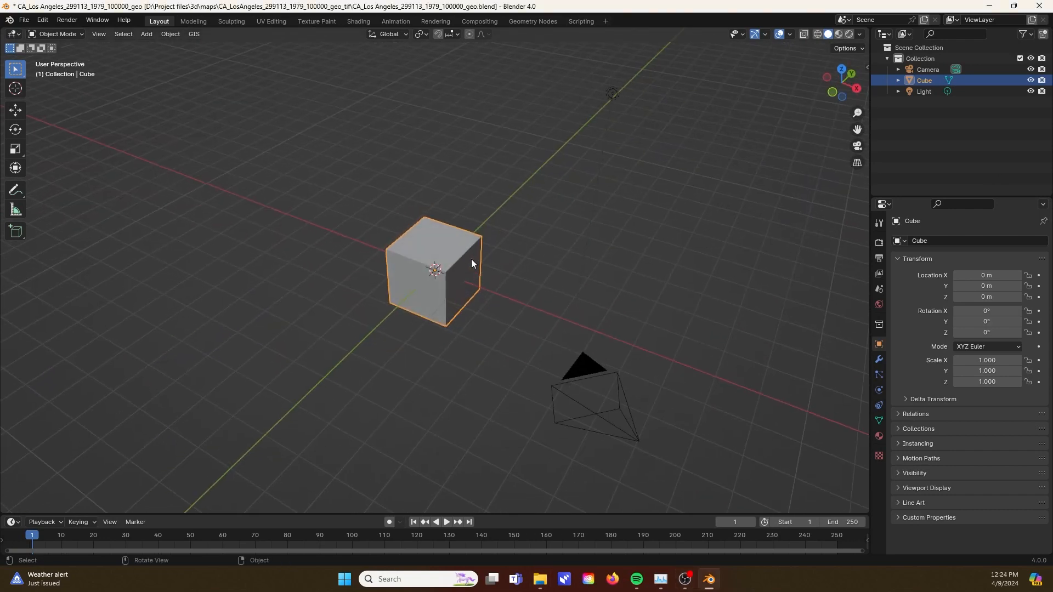
key(Delete)
key(shift+a)
mouse_move(473, 275)
click(554, 269)
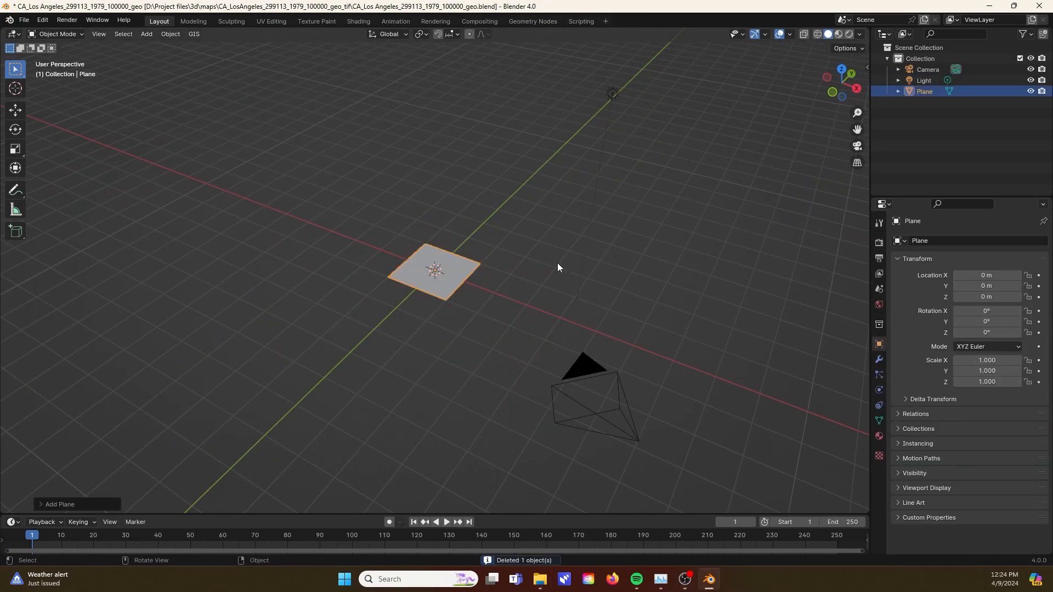
Set the plane's dimensions to 12.854 m in X and about 7.22 m in Y.
key(n)
click(818, 236)
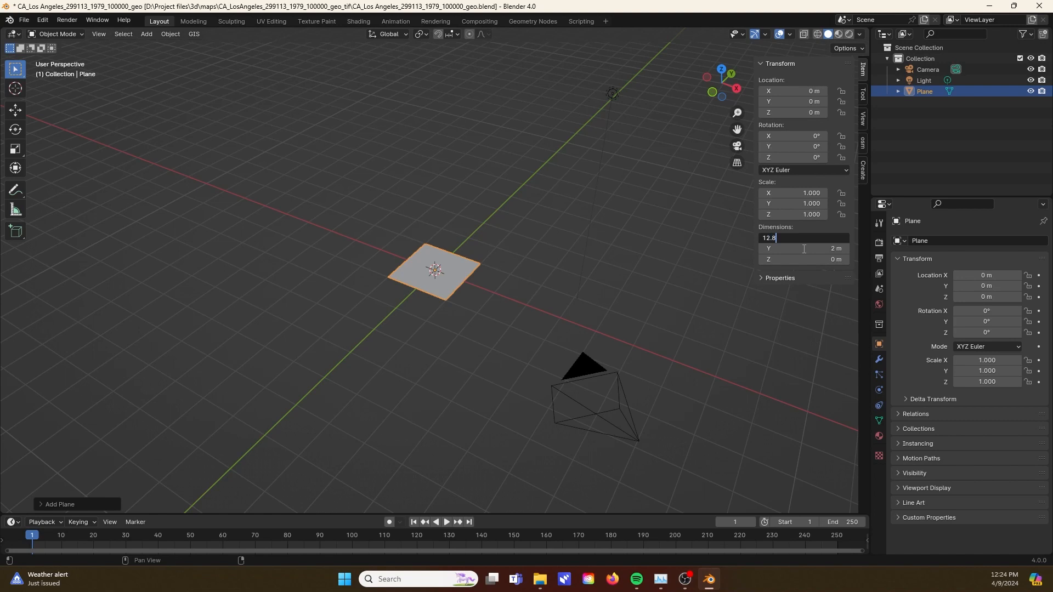
text(12.854)
key(Return)
click(812, 248)
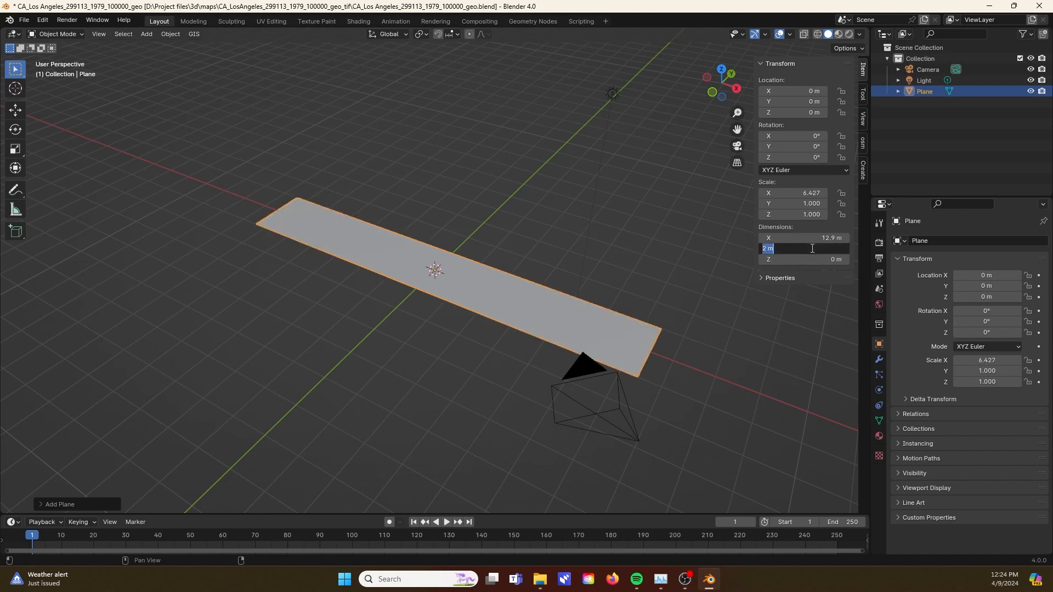
key(Return)
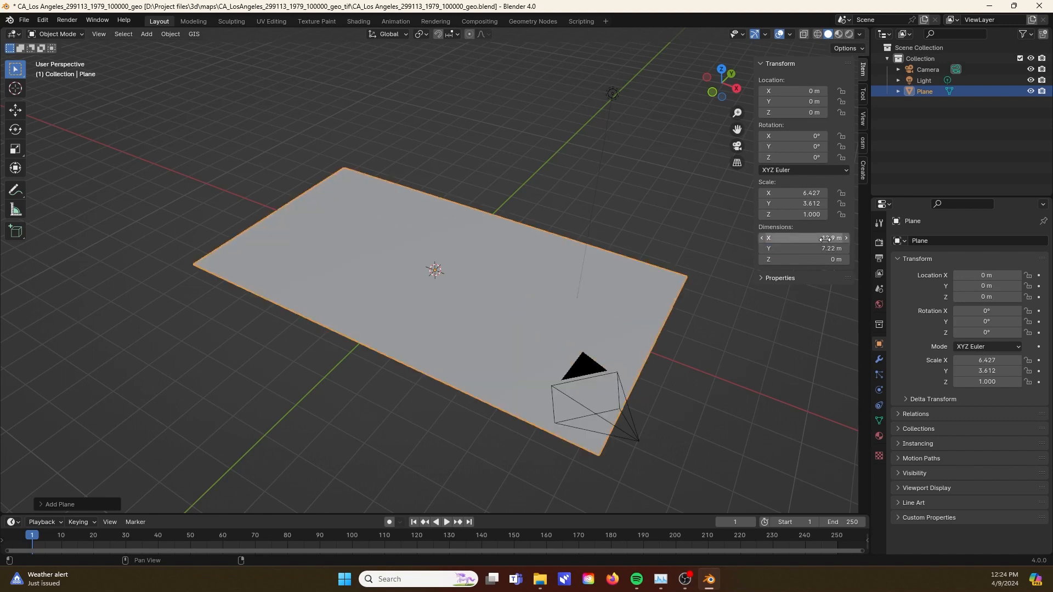
Give the plane a new material.
middle_drag(545, 317, 606, 299)
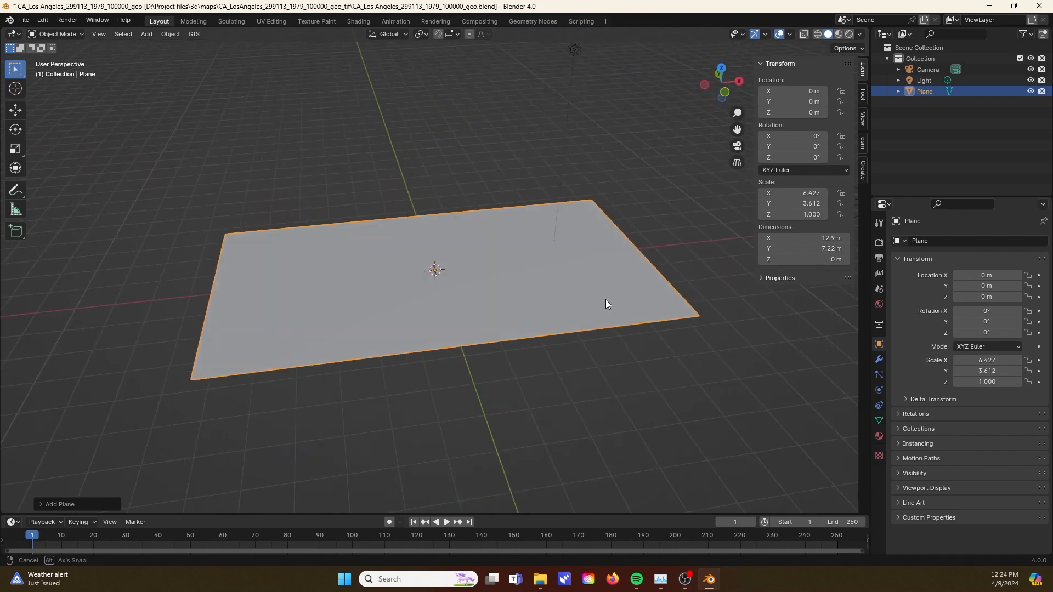
click(880, 436)
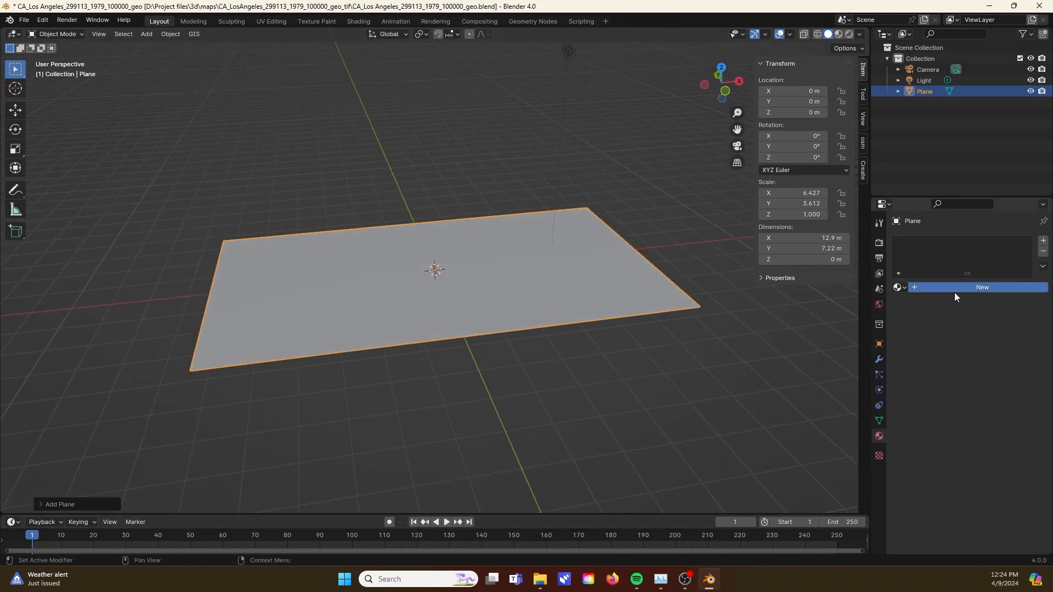
click(955, 289)
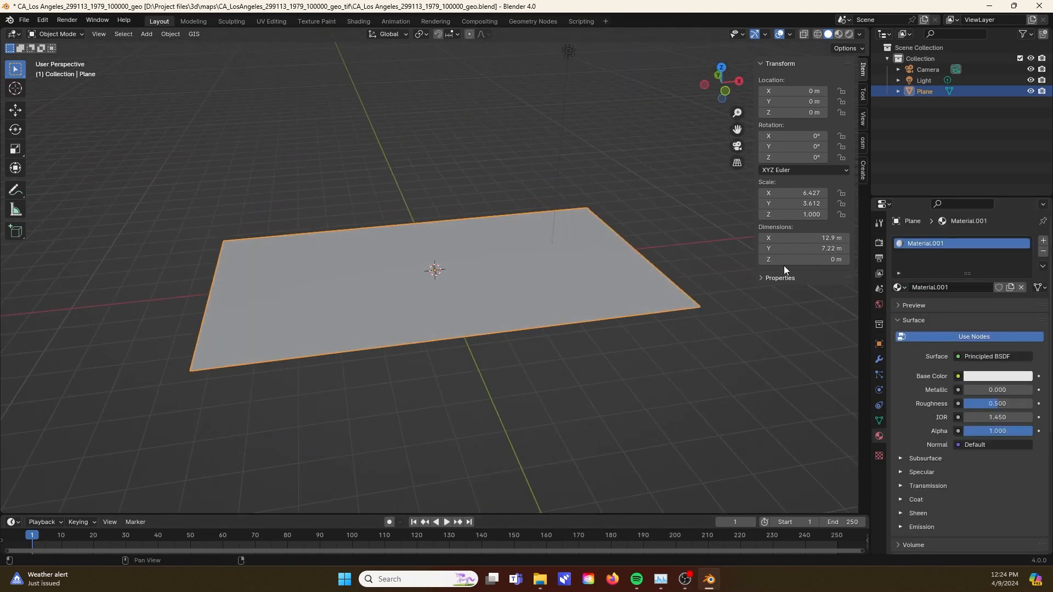
Add Image Texture, Mapping and Texture Coordinate nodes feeding the Principled BSDF's base color, and load the Los Angeles topographic map PNG.
click(359, 22)
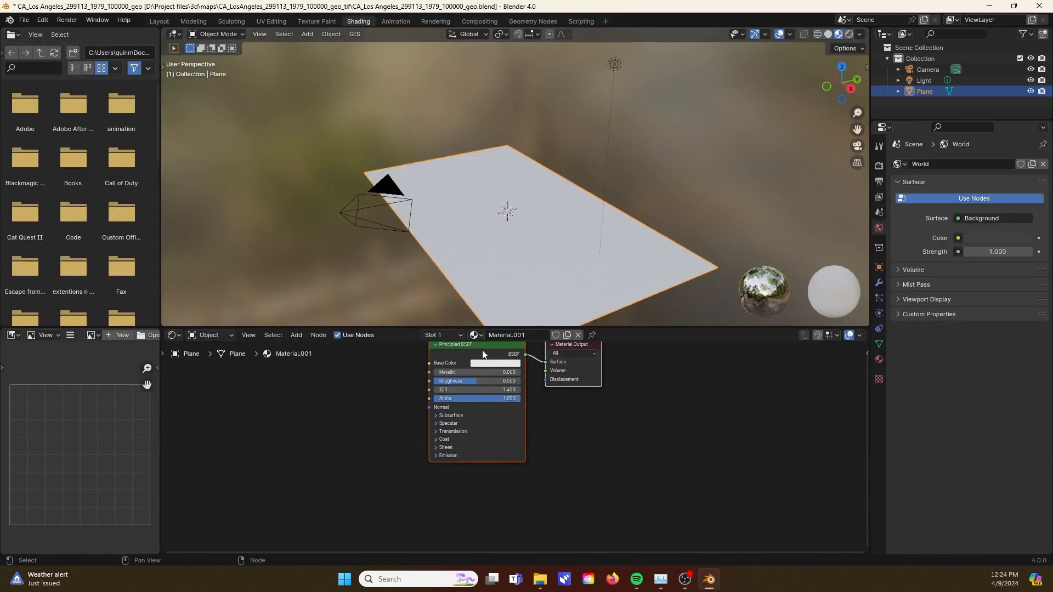
middle_drag(482, 352, 487, 388)
click(469, 379)
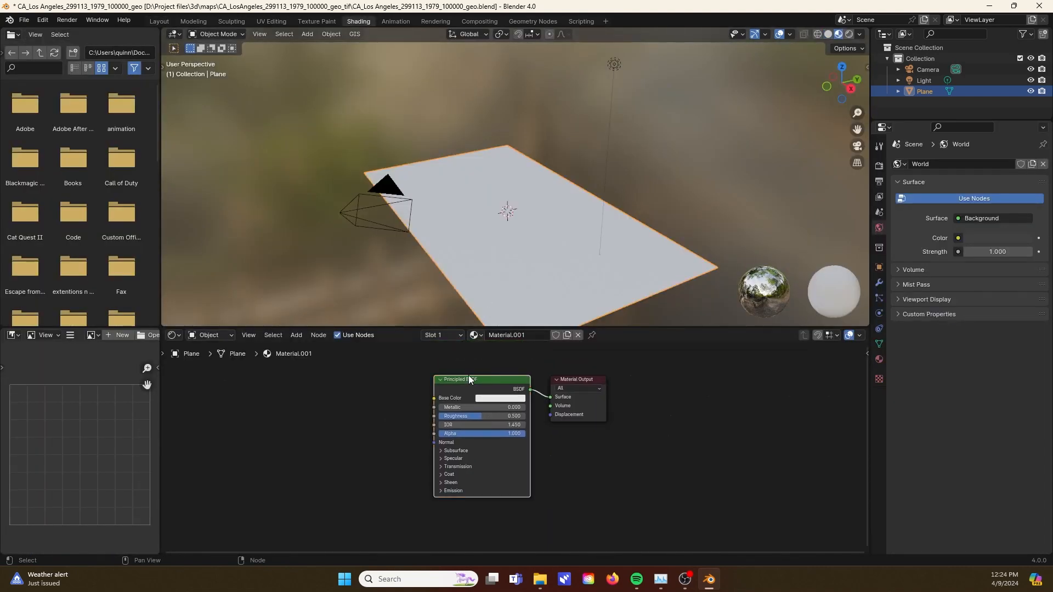
key(ctrl+t)
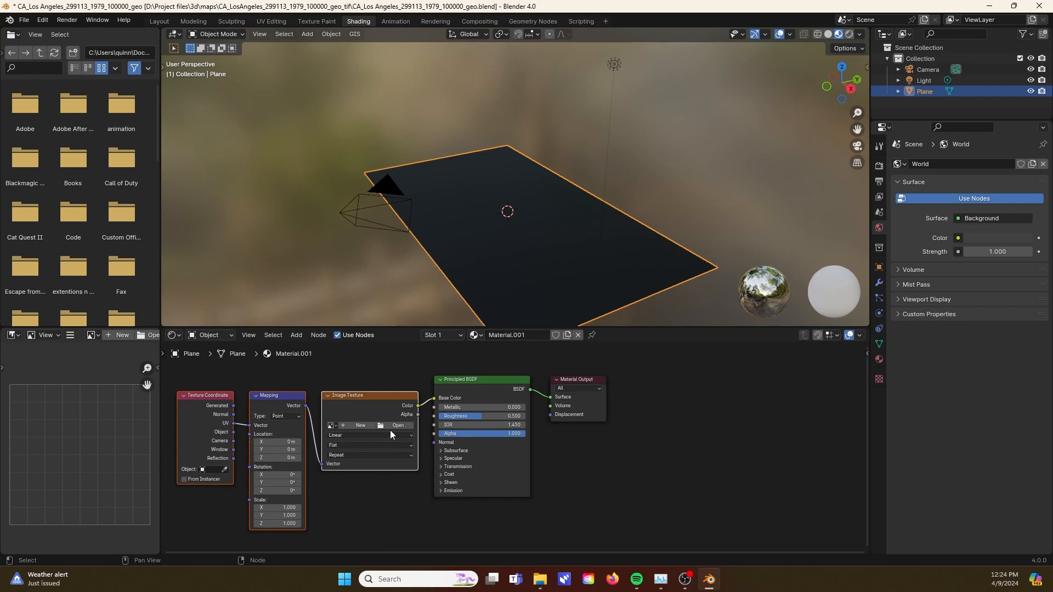
click(392, 427)
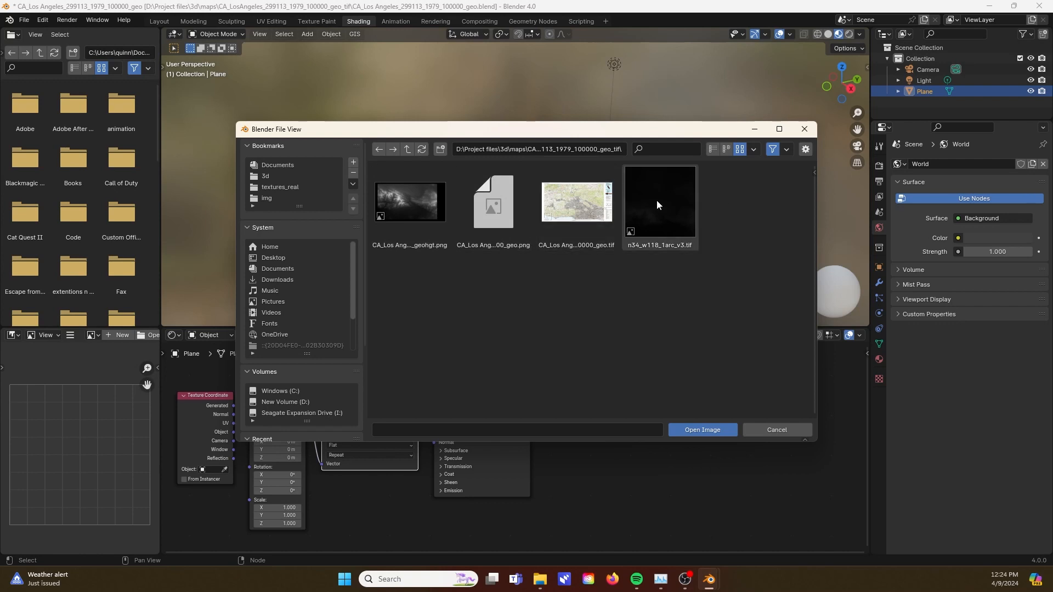
double_click(482, 186)
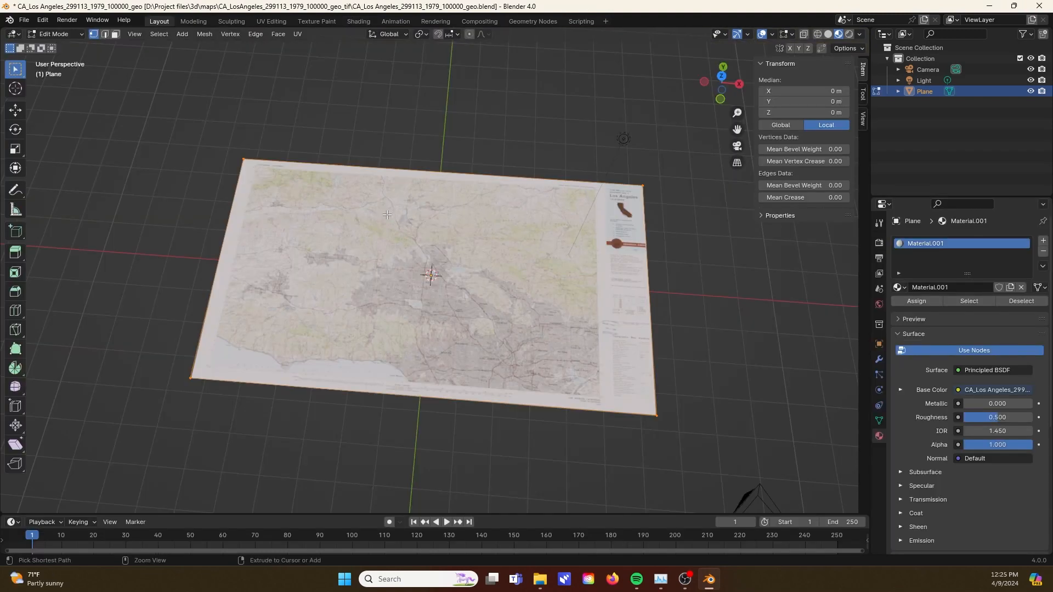
Enter edit mode on the plane and cut 11 evenly spaced edge loops running along its Y direction.
key(ctrl+r)
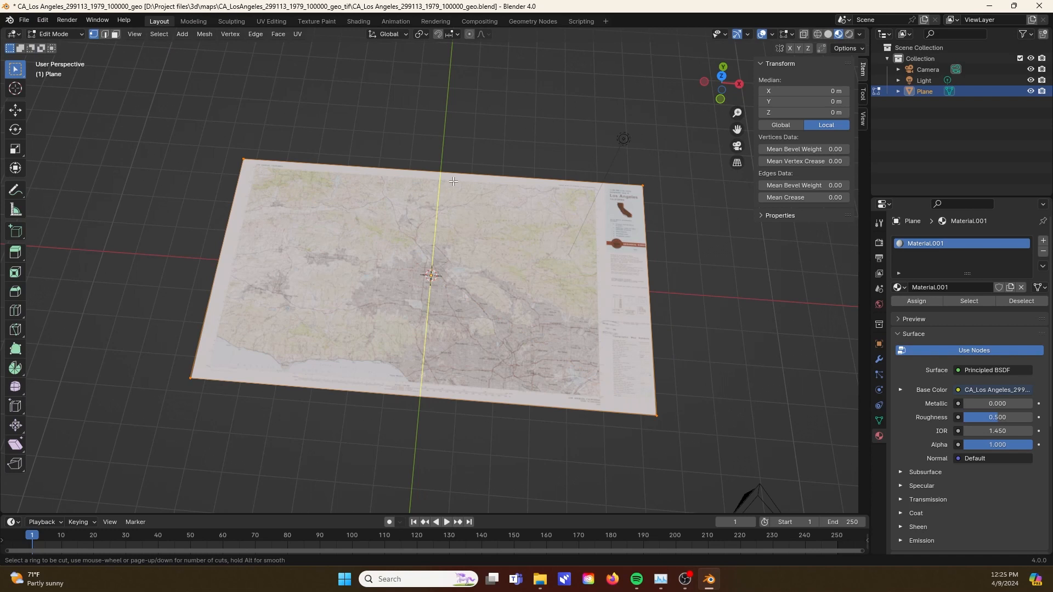
scroll(451, 181, up, 6)
scroll(449, 187, up, 4)
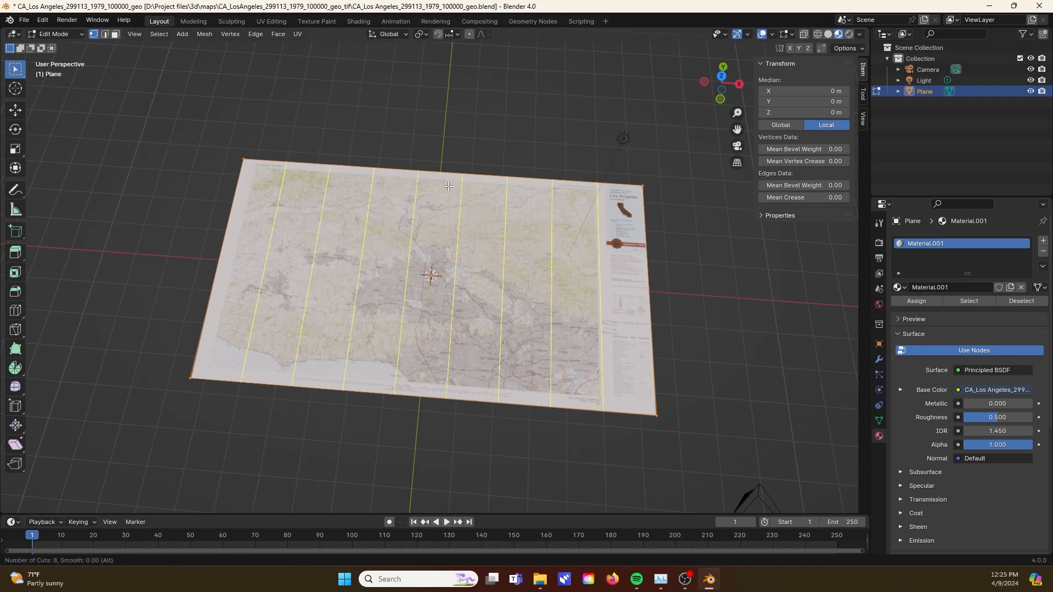
scroll(451, 179, up, 1)
click(449, 178)
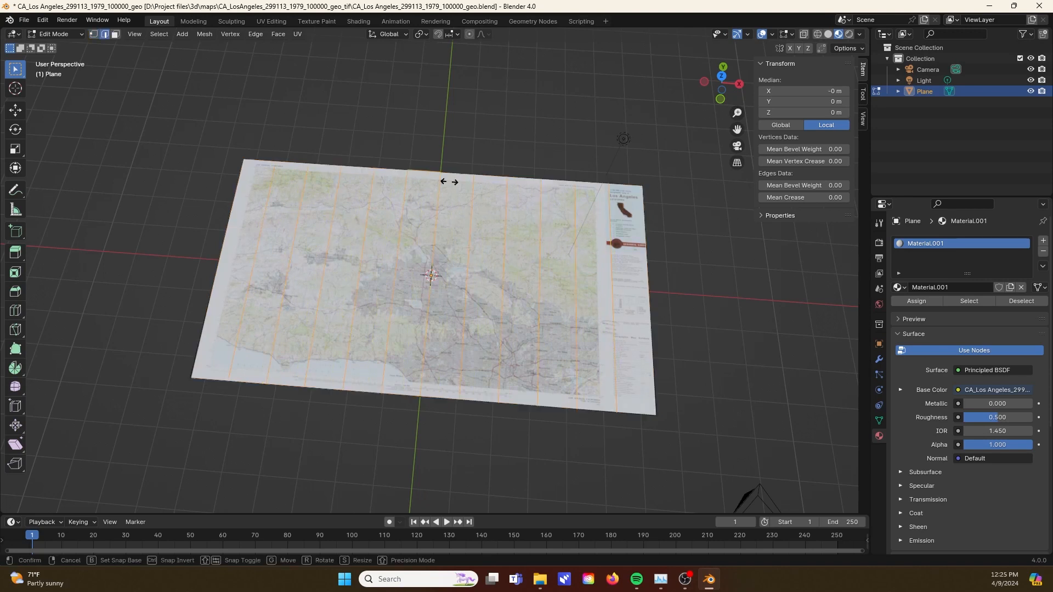
click(418, 192)
Cut seven evenly spaced edge loops along the plane's X direction to form a grid of roughly square faces.
key(ctrl+r)
scroll(296, 234, up, 5)
scroll(296, 234, up, 1)
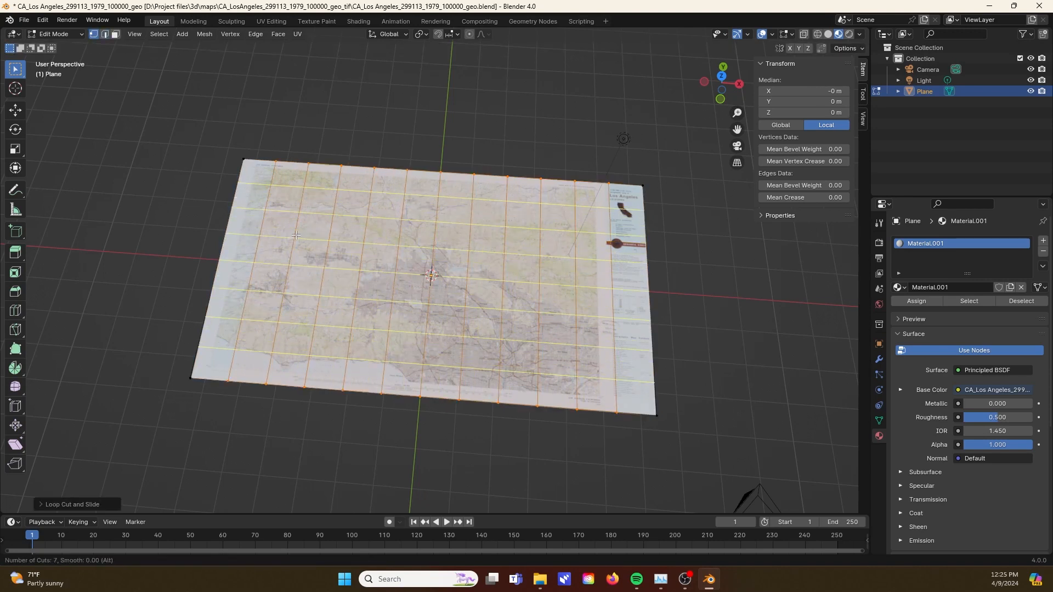
scroll(295, 235, down, 1)
scroll(307, 228, up, 2)
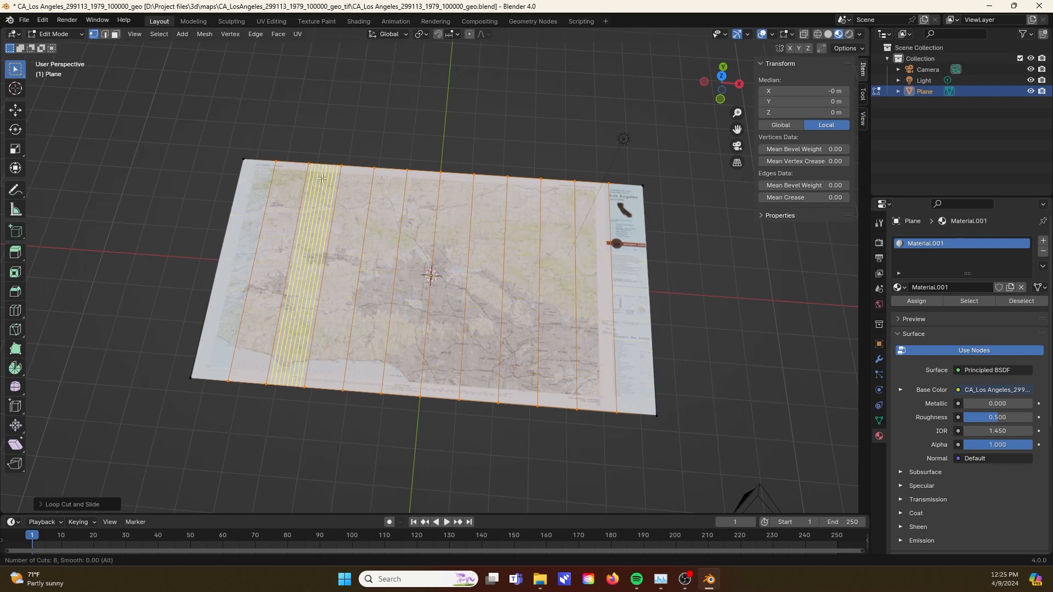
scroll(349, 233, down, 1)
scroll(350, 234, down, 1)
click(350, 235)
click(351, 234)
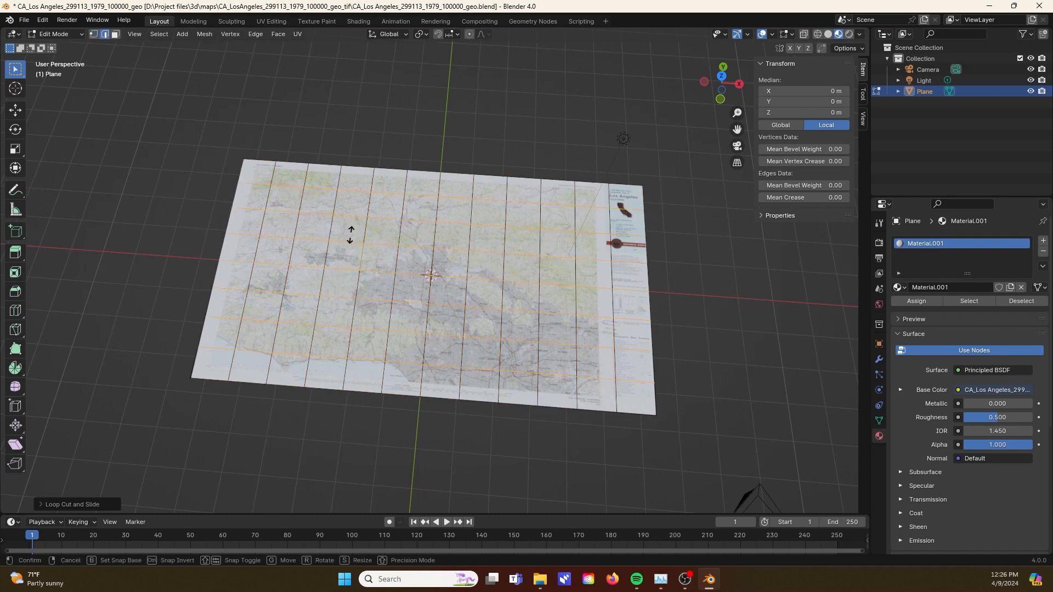
click(689, 290)
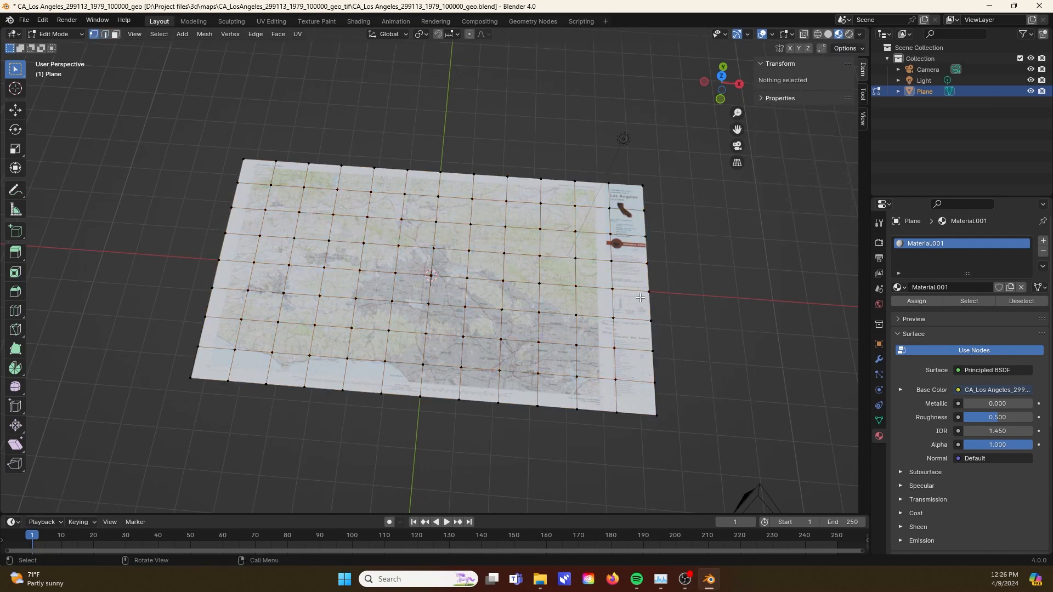
Return the plane to object mode and add a Subdivision Surface modifier to it.
key(Tab)
click(879, 358)
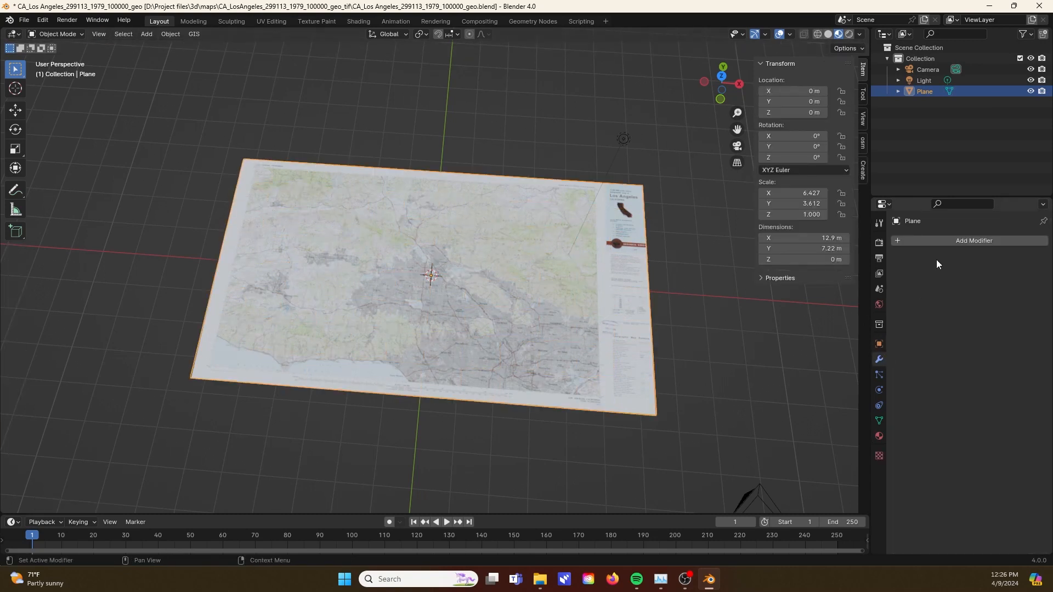
click(947, 241)
click(931, 240)
text(sub)
key(Return)
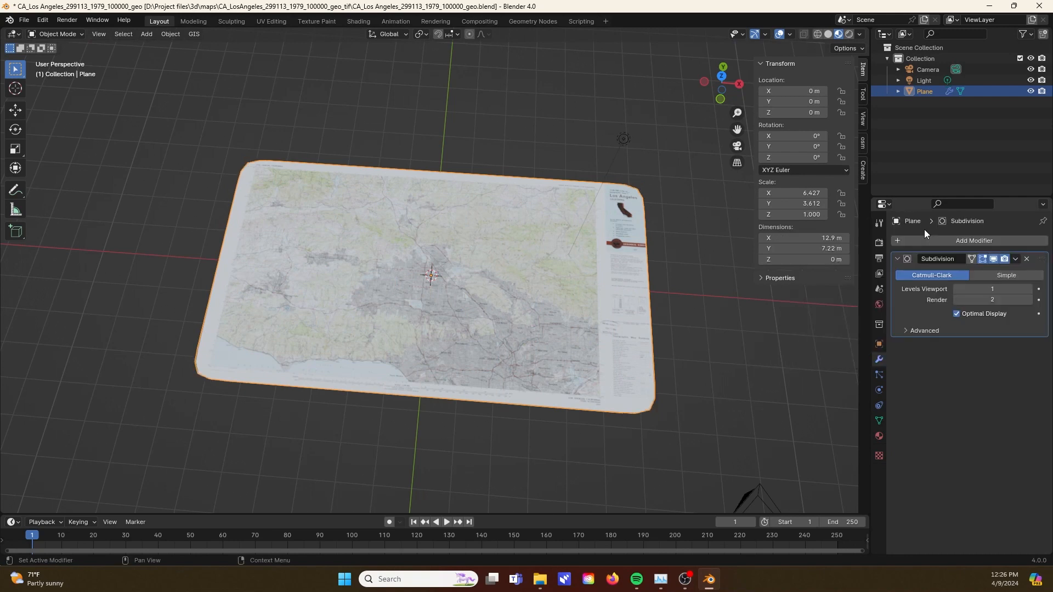
Switch the subdivision to Simple and set both its viewport and render levels to 6.
click(1023, 274)
click(1009, 289)
text(6)
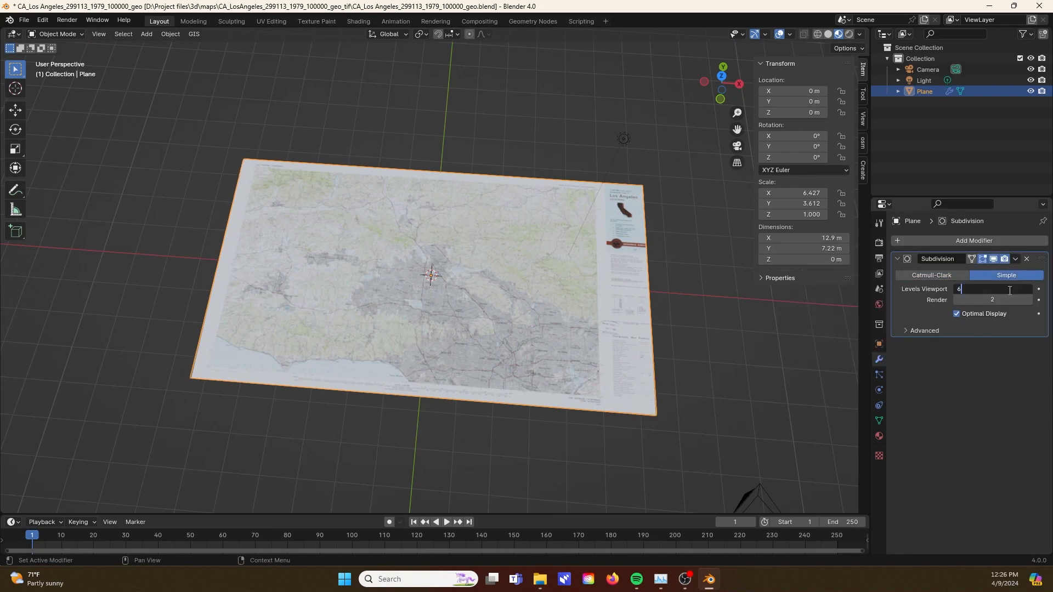
key(Tab)
text(6)
click(970, 426)
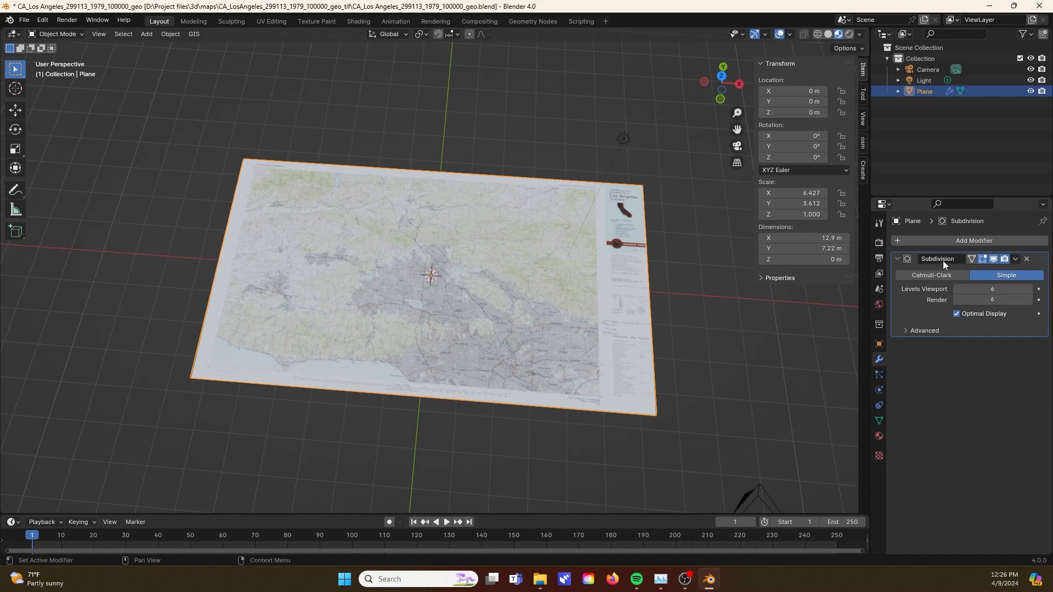
Add a Displace modifier to the plane and create a new texture for it.
click(953, 240)
click(942, 239)
text(disp)
key(Return)
click(947, 361)
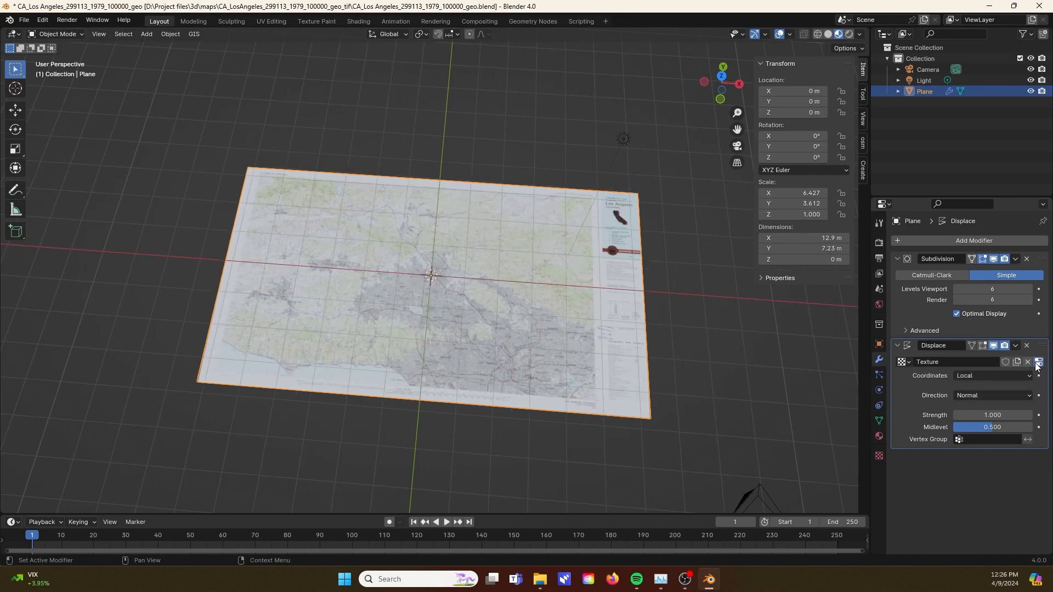
Load the geohgt.png heightmap into the displacement texture and set the image source to Single Image.
click(1039, 362)
click(1016, 433)
double_click(411, 206)
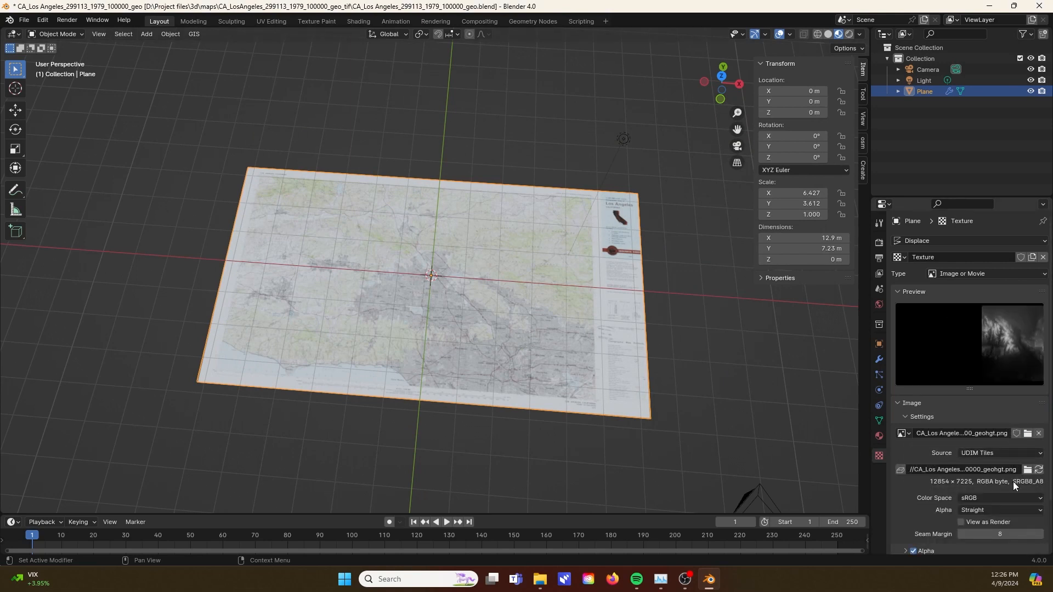
click(998, 453)
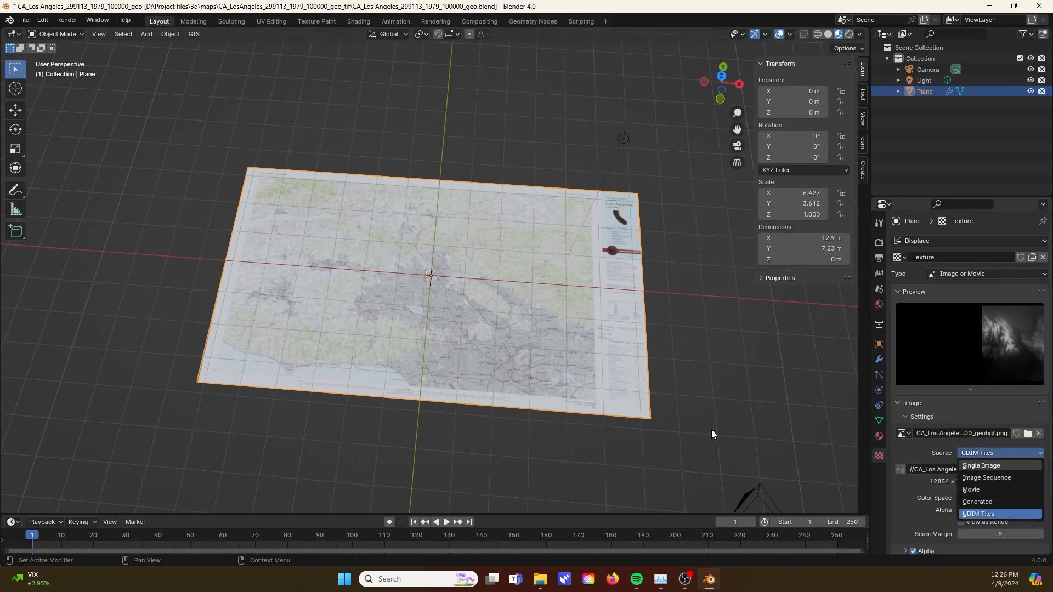
Set the Displace modifier's midlevel to 0.
click(878, 362)
middle_drag(620, 360, 497, 323)
scroll(483, 291, up, 3)
click(1003, 429)
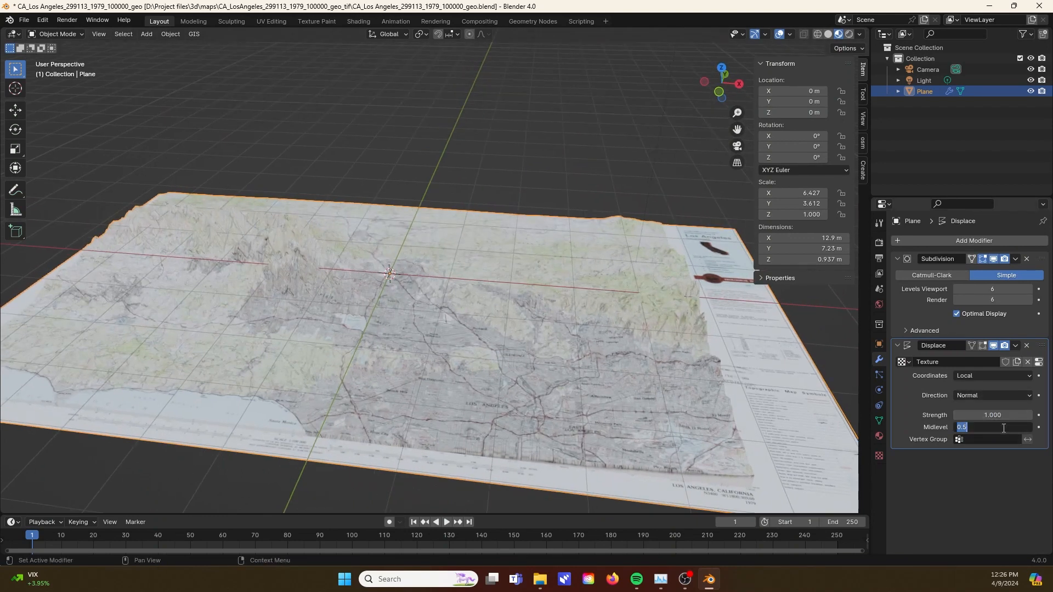
text(0)
key(Return)
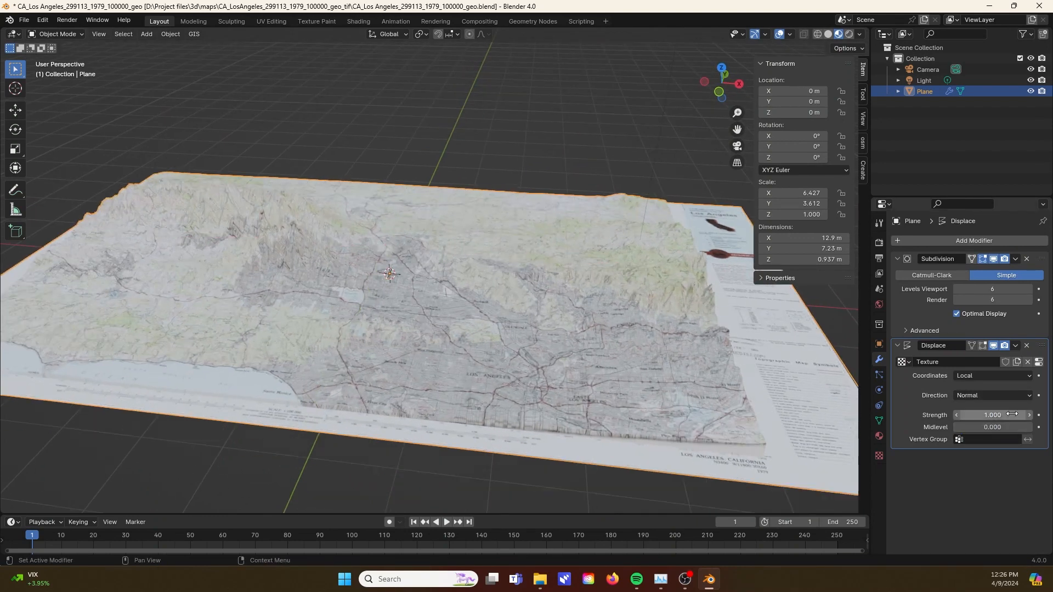
Add an area light and raise it to about 2.67 m above the relief map.
middle_drag(662, 389, 594, 323)
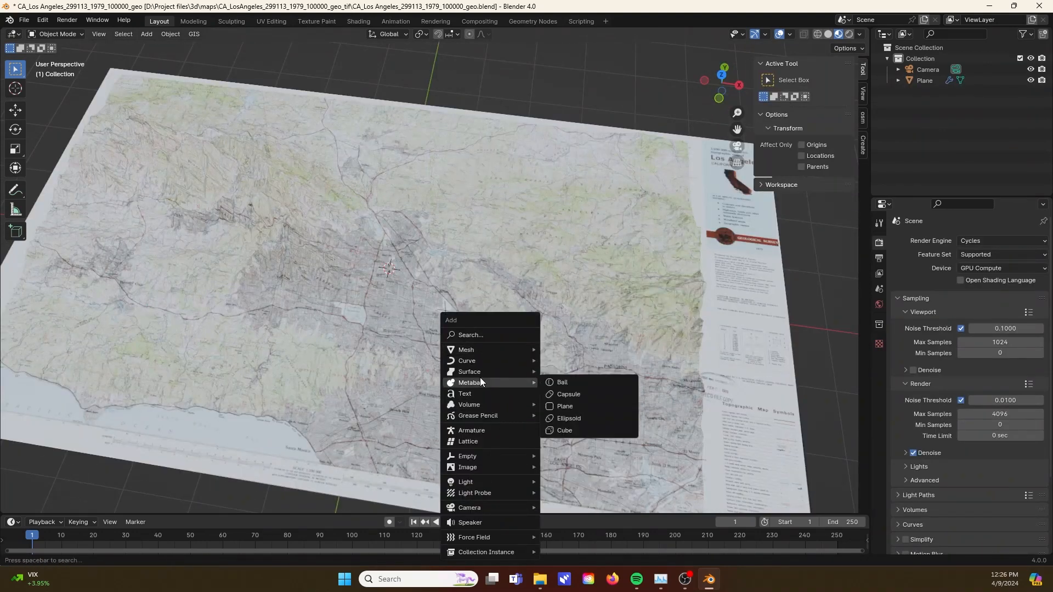
mouse_move(482, 486)
click(585, 519)
key(g)
key(z)
click(422, 230)
Stretch the area light to an X scale of about 6.94 and move it to about 3.13 m in Y.
key(s)
key(x)
click(857, 261)
middle_drag(735, 279, 627, 266)
key(g)
key(y)
click(762, 245)
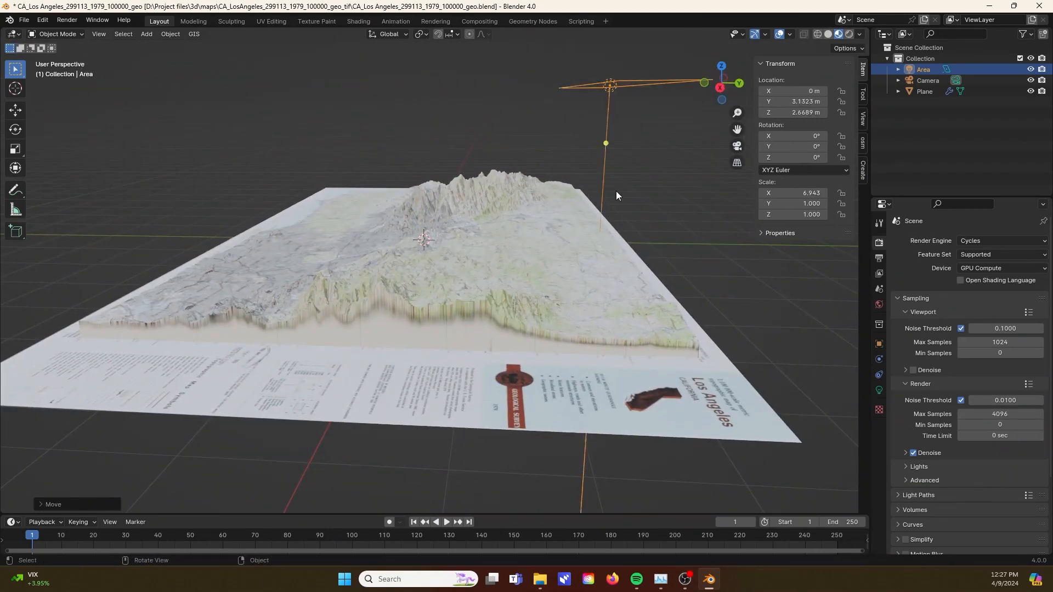
Aim the area light at the centre of the relief map, tilting it to about -42° around X.
drag(602, 139, 470, 228)
middle_drag(470, 228, 529, 275)
middle_drag(529, 275, 523, 277)
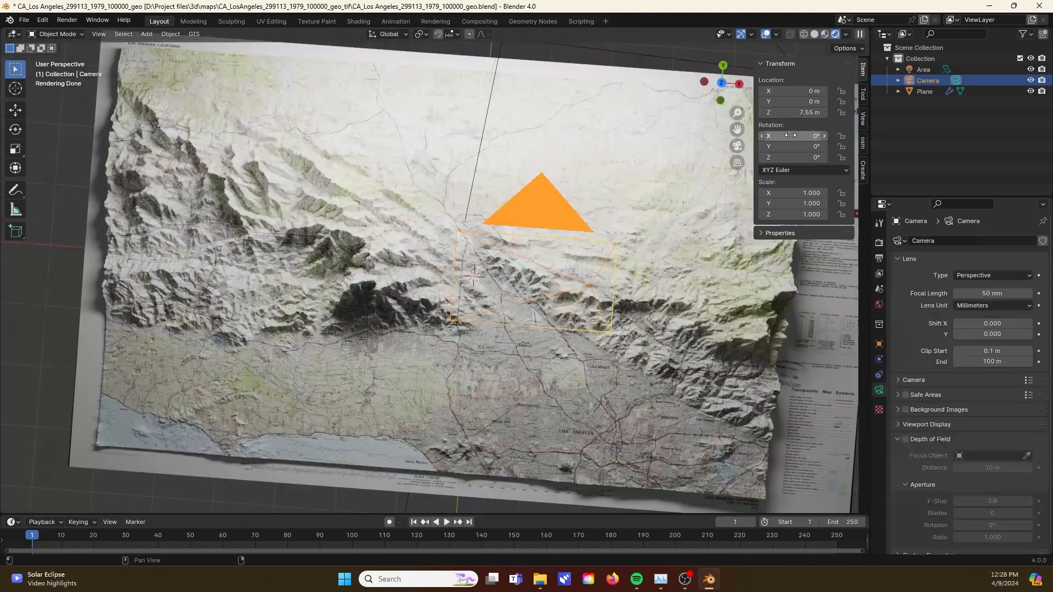
Look through the camera and set its focal length to 35 mm.
middle_drag(491, 158, 505, 147)
key(KP_0)
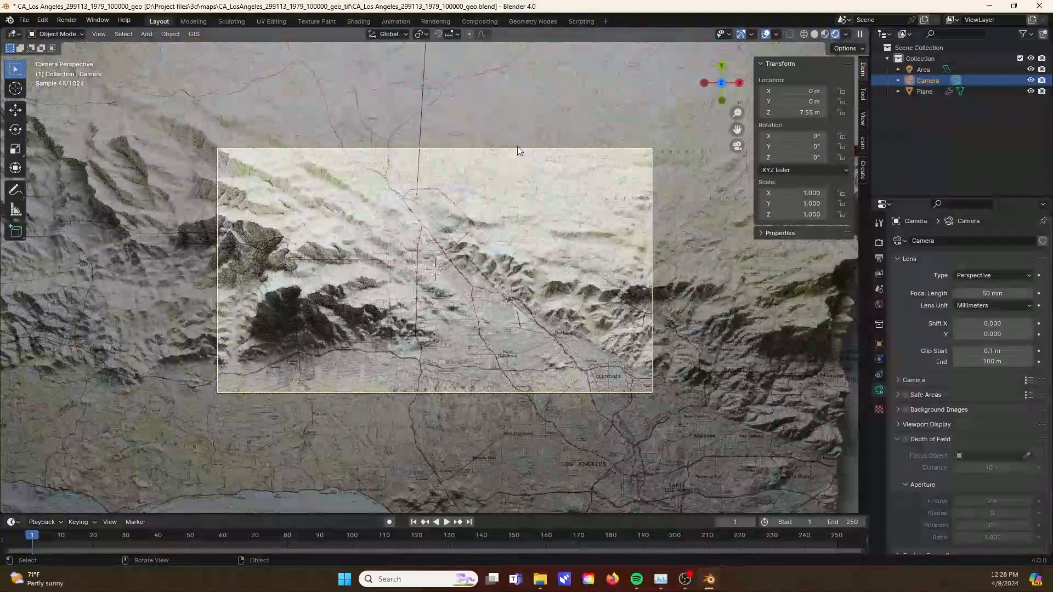
text(35)
key(Return)
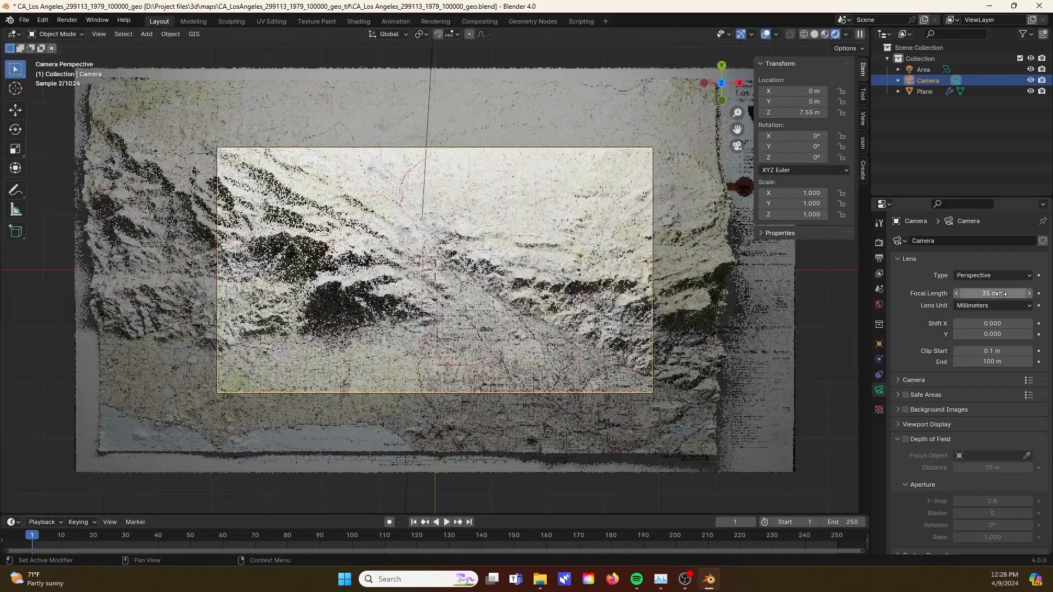
click(878, 244)
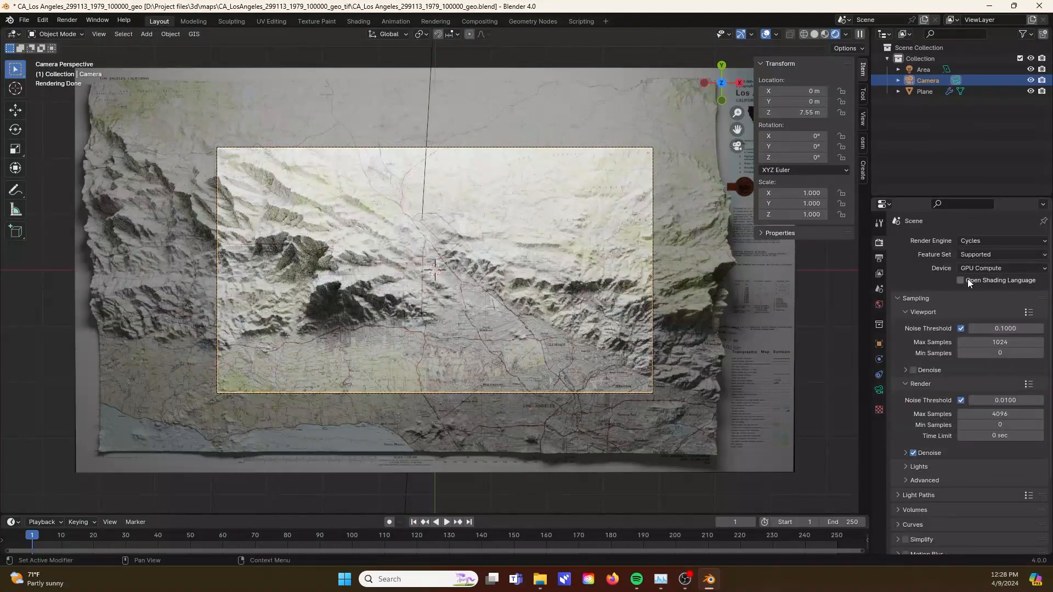
click(878, 391)
mouse_move(1001, 294)
mouse_down()
mouse_move(976, 294)
mouse_move(992, 294)
mouse_up()
key(ctrl+z)
Raise the camera to about 12.58 m in Z so the whole map fits the frame.
drag(798, 112, 856, 112)
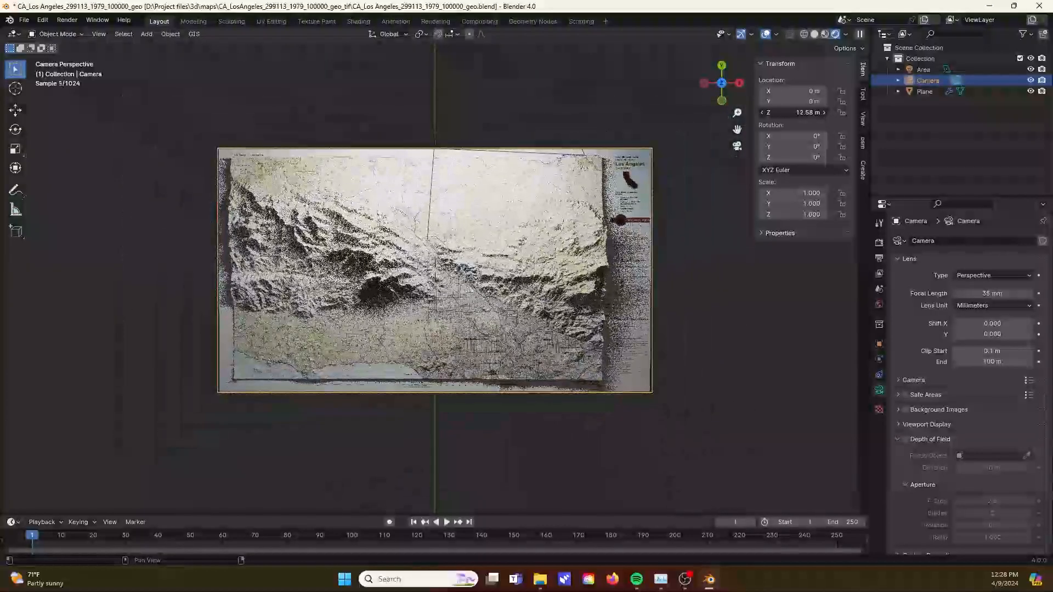
Set the world background strength to 0.1 and adjust the area light's power.
click(479, 130)
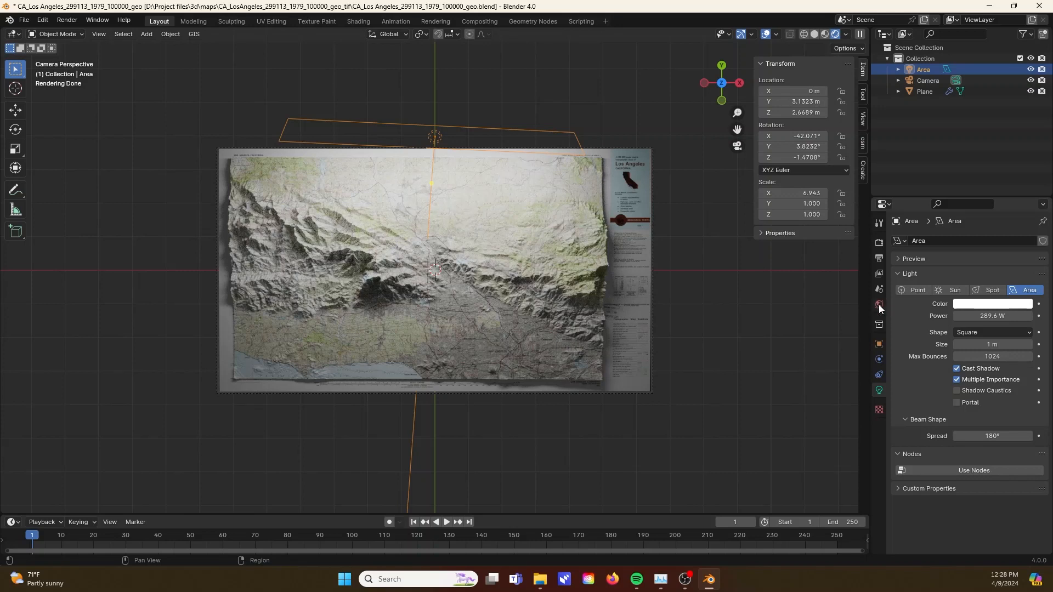
click(880, 304)
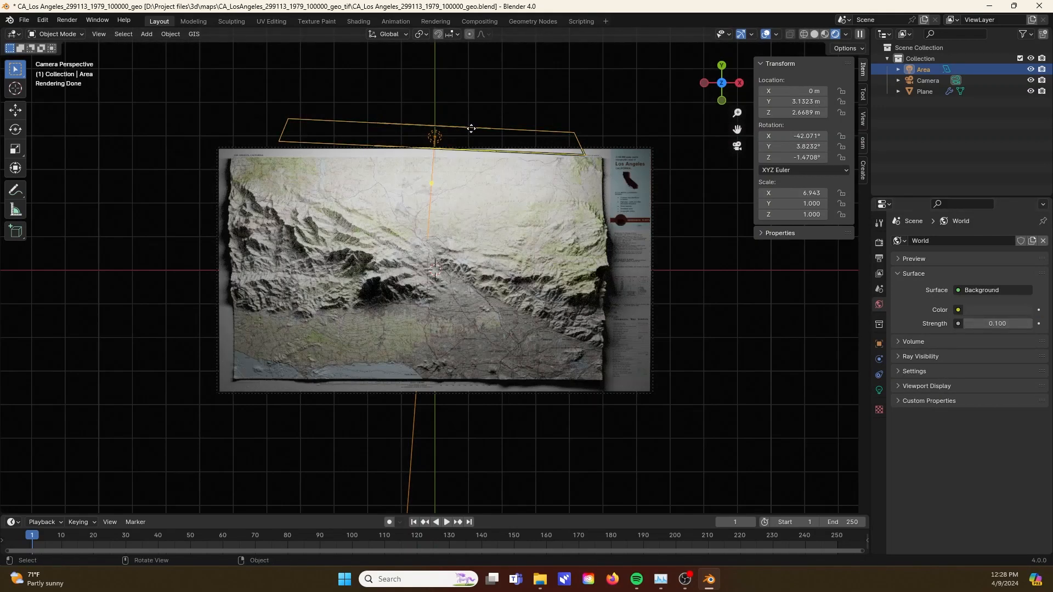
click(879, 391)
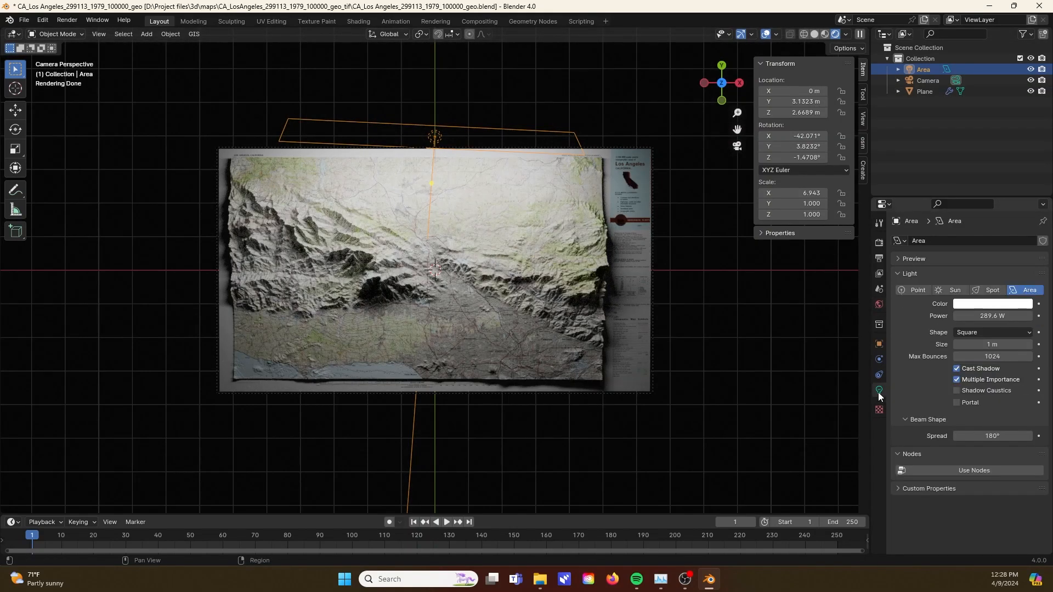
mouse_move(994, 316)
mouse_down()
mouse_move(933, 316)
mouse_move(991, 315)
mouse_up()
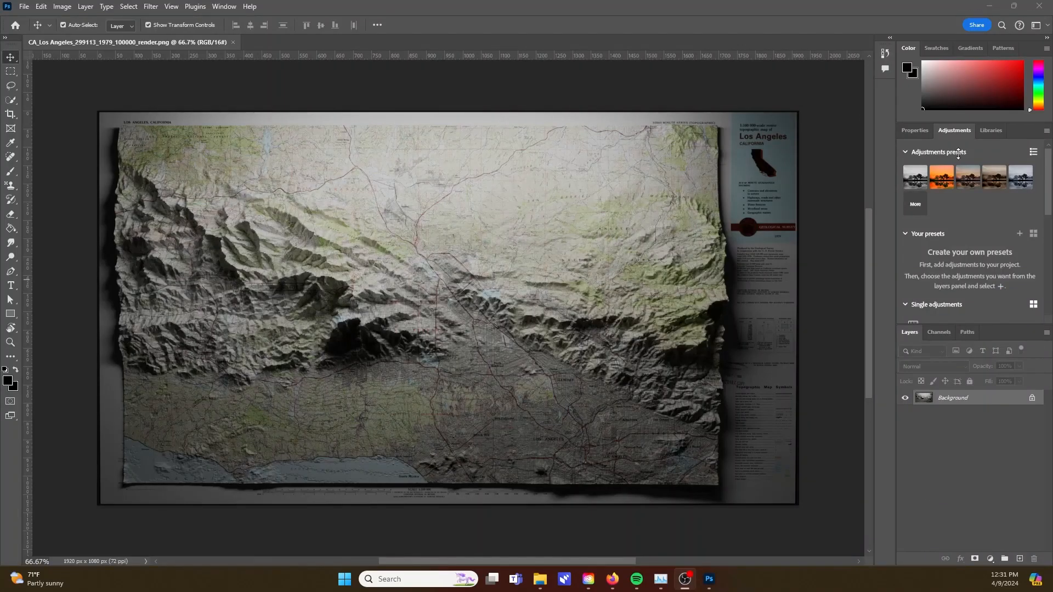
Add a Curves adjustment layer above the Background and delete its layer mask.
scroll(961, 275, down, 5)
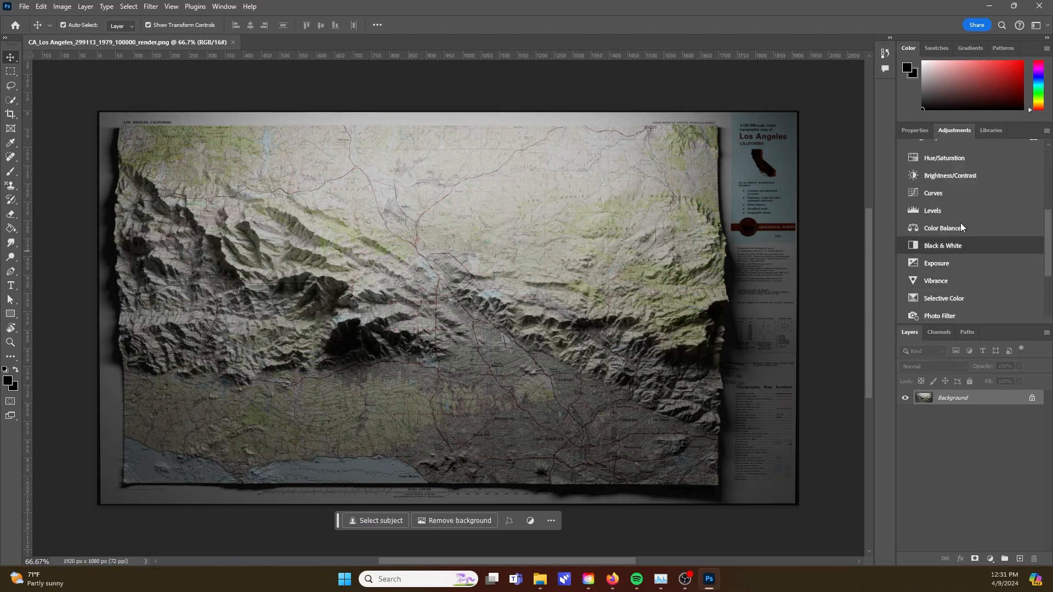
click(962, 191)
right_click(954, 397)
click(952, 418)
Shape the curve to deepen the shadows and brighten the highlights for more contrast.
drag(954, 275, 953, 280)
drag(999, 233, 1026, 194)
click(999, 224)
drag(954, 281, 971, 261)
Add a Gradient Map adjustment layer and set its dark stop at location 0 to blue #145fa6.
click(955, 131)
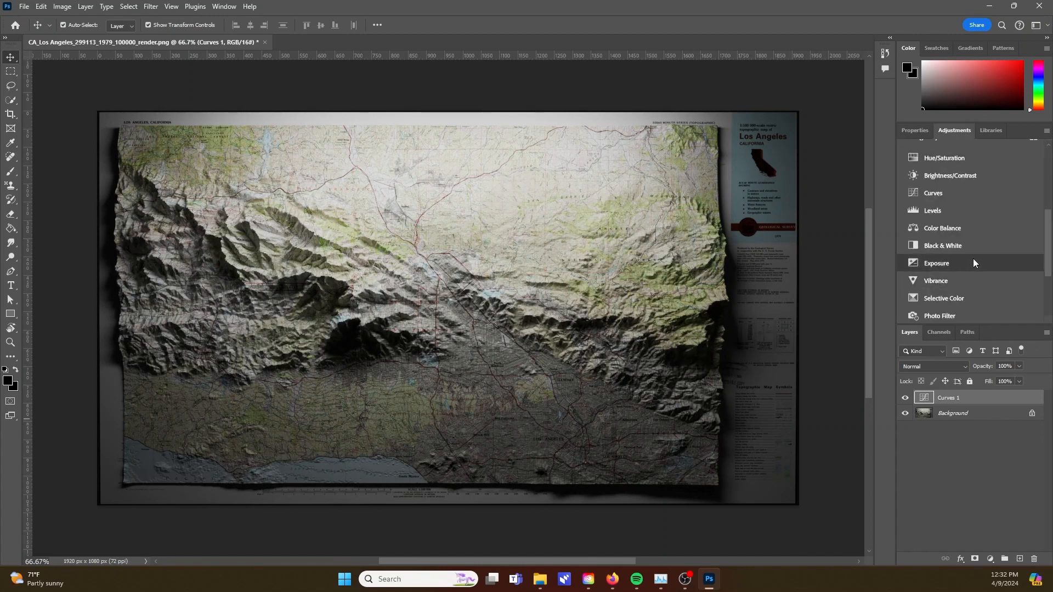
scroll(964, 255, down, 3)
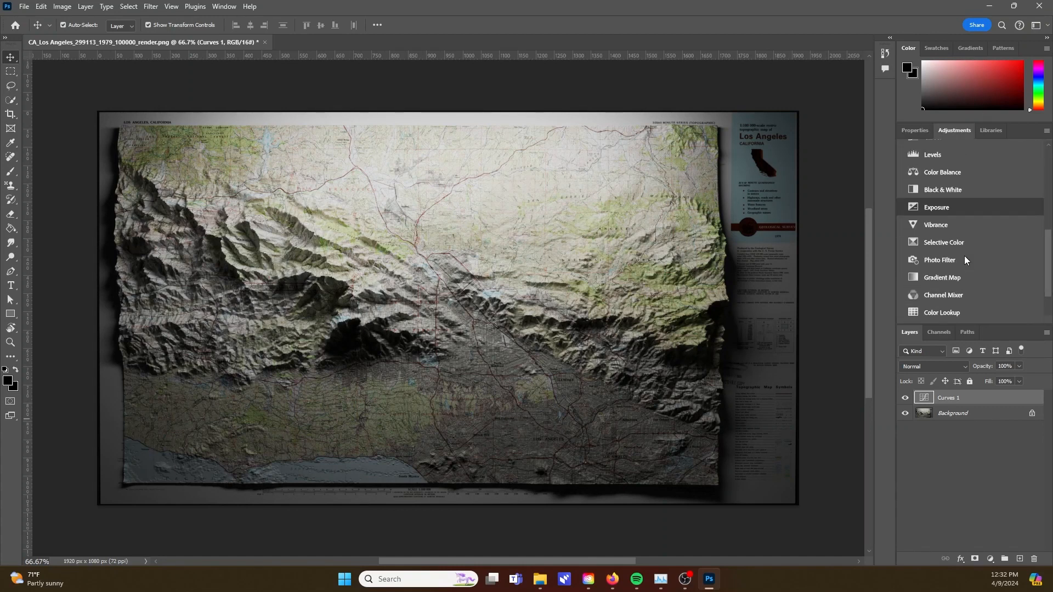
click(959, 282)
key(i)
click(966, 170)
click(412, 436)
click(462, 483)
click(784, 272)
click(755, 267)
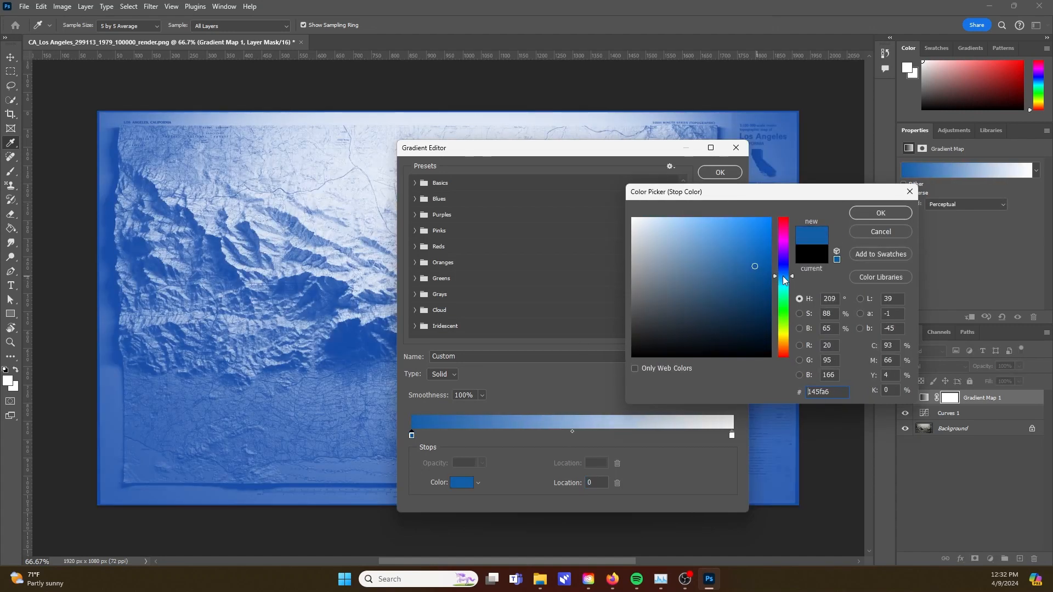
click(881, 212)
Set the gradient's light stop at location 100 to a muted golden yellow and accept the gradient.
click(732, 435)
click(462, 483)
drag(786, 352, 787, 344)
drag(740, 263, 752, 254)
drag(787, 345, 786, 339)
click(734, 256)
click(881, 212)
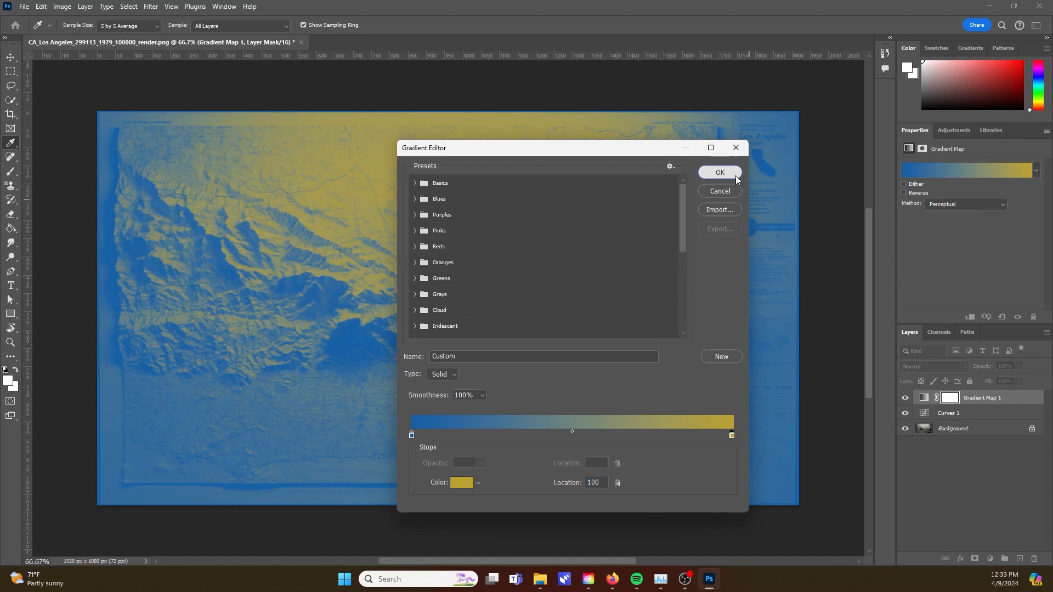
click(734, 173)
Delete the Gradient Map layer's mask and blend the layer with Overlay at 14% opacity.
right_click(950, 397)
click(972, 416)
click(935, 367)
click(933, 407)
drag(1020, 368, 977, 380)
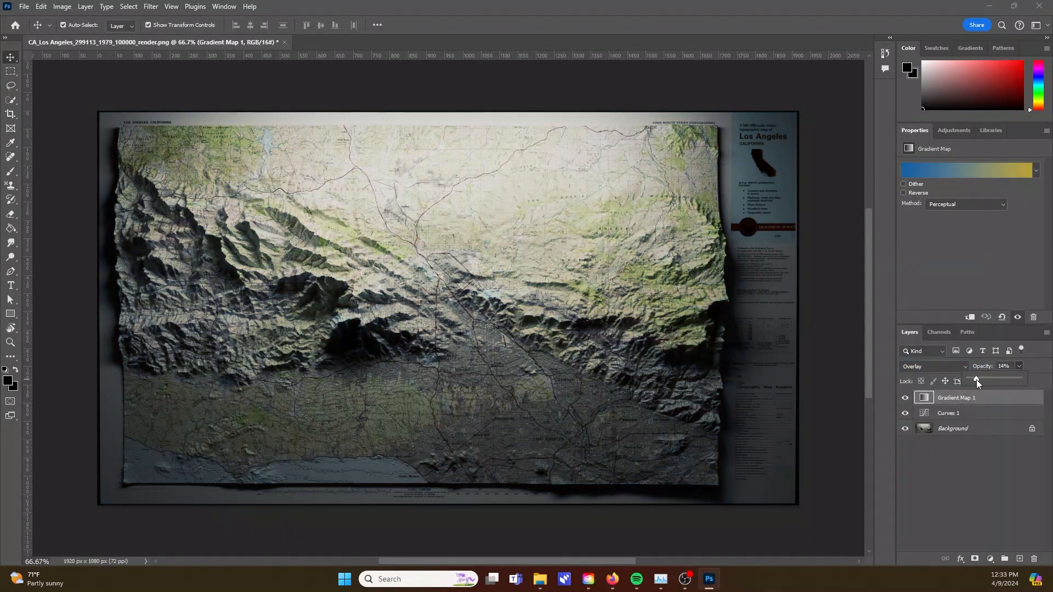
Open the Camera Raw Filter on the Background layer, setting the exposure to -0.25 and slightly adjusting the lens distortion.
click(950, 413)
click(936, 428)
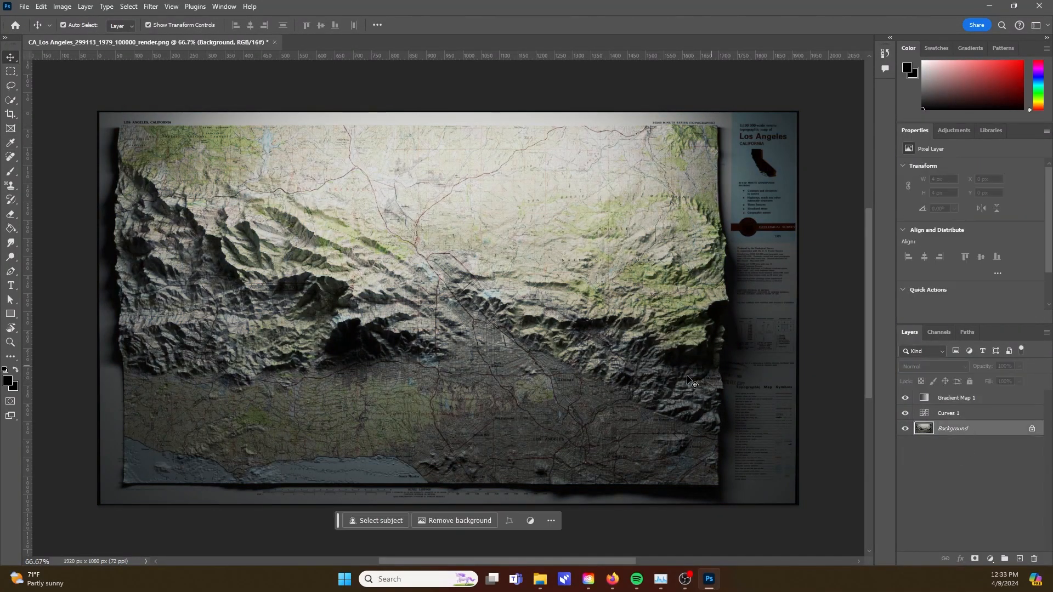
click(151, 6)
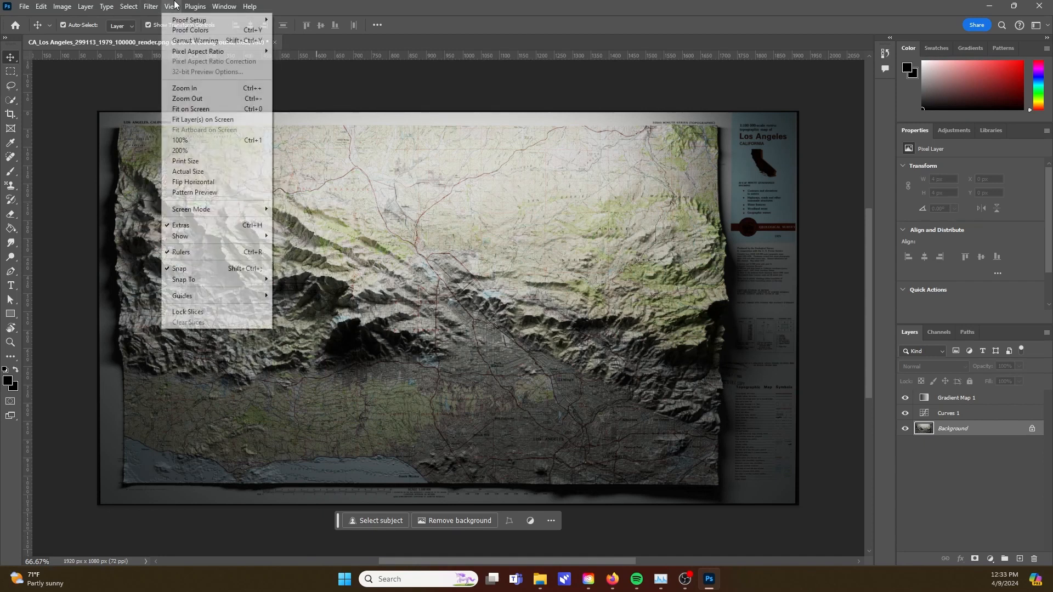
click(191, 74)
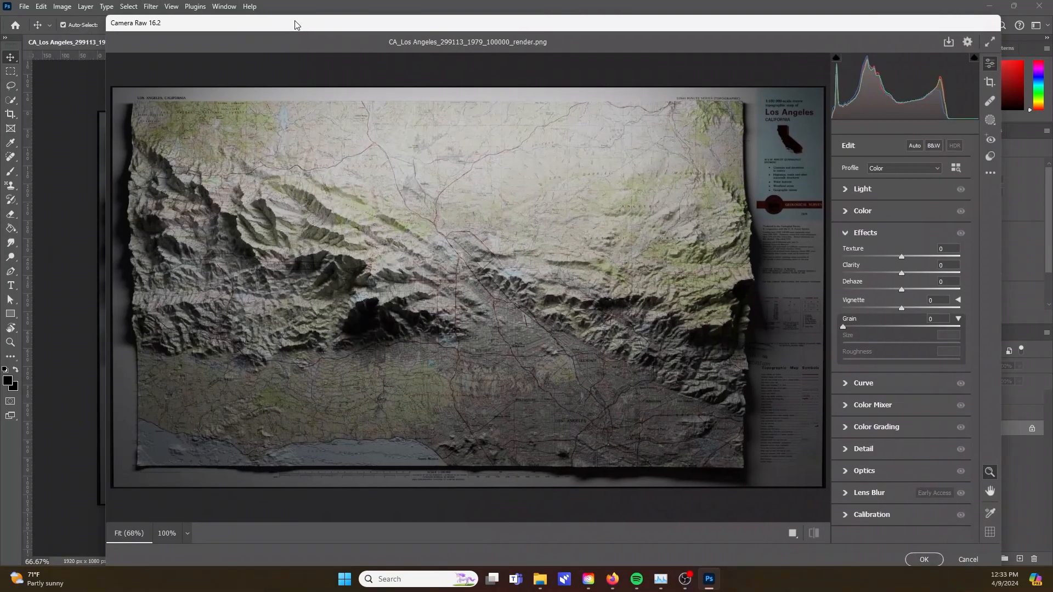
click(878, 192)
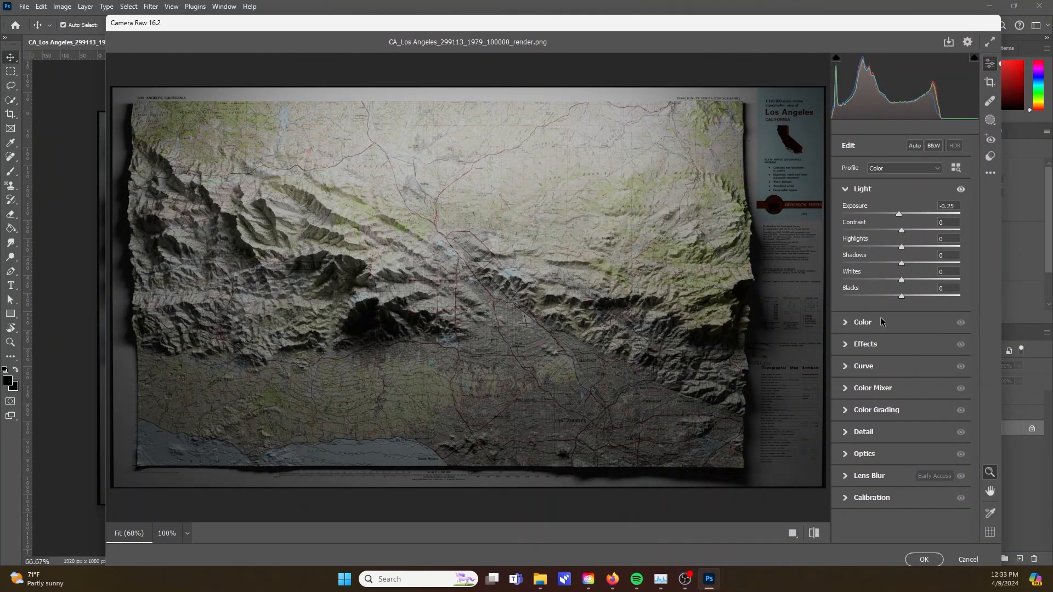
click(847, 455)
drag(902, 311, 903, 313)
Fine-tune the calibration of the green primary hue and the hue and saturation of the blue and red primaries.
click(851, 526)
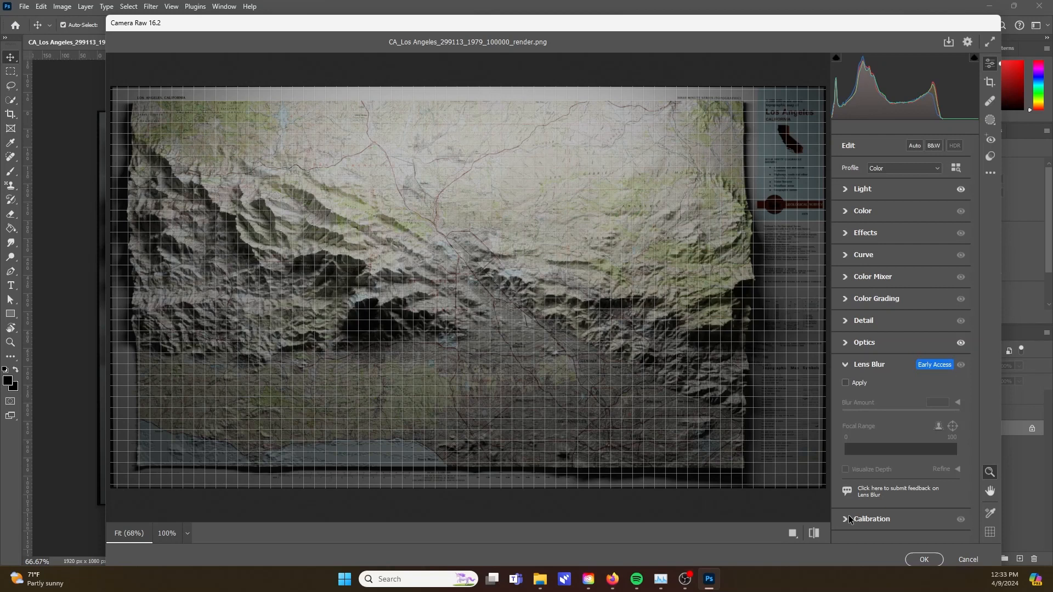
drag(902, 467, 914, 467)
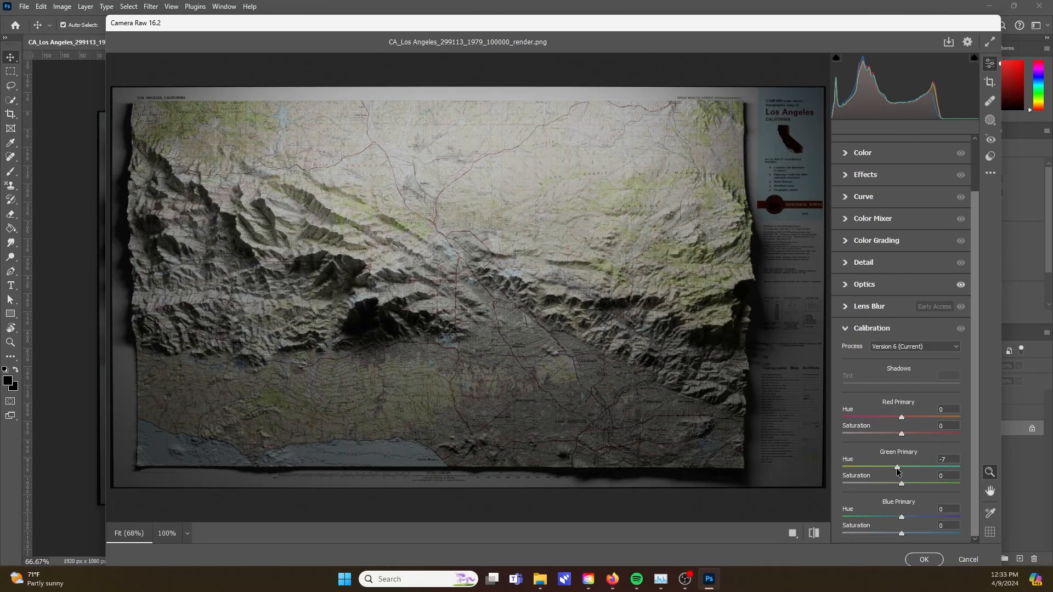
mouse_move(889, 518)
mouse_down()
mouse_move(931, 517)
mouse_move(877, 518)
mouse_move(900, 519)
mouse_up()
mouse_move(901, 535)
mouse_down()
mouse_move(931, 534)
mouse_move(897, 540)
mouse_up()
mouse_move(901, 425)
mouse_down()
mouse_move(920, 425)
mouse_move(910, 435)
mouse_up()
mouse_move(902, 418)
mouse_down()
mouse_move(887, 428)
mouse_move(909, 428)
mouse_up()
Set texture to +4 and grain to 11 with size 9 and roughness 59, and apply the Camera Raw Filter.
click(849, 174)
drag(902, 261, 904, 262)
drag(843, 327, 882, 361)
click(854, 342)
click(853, 326)
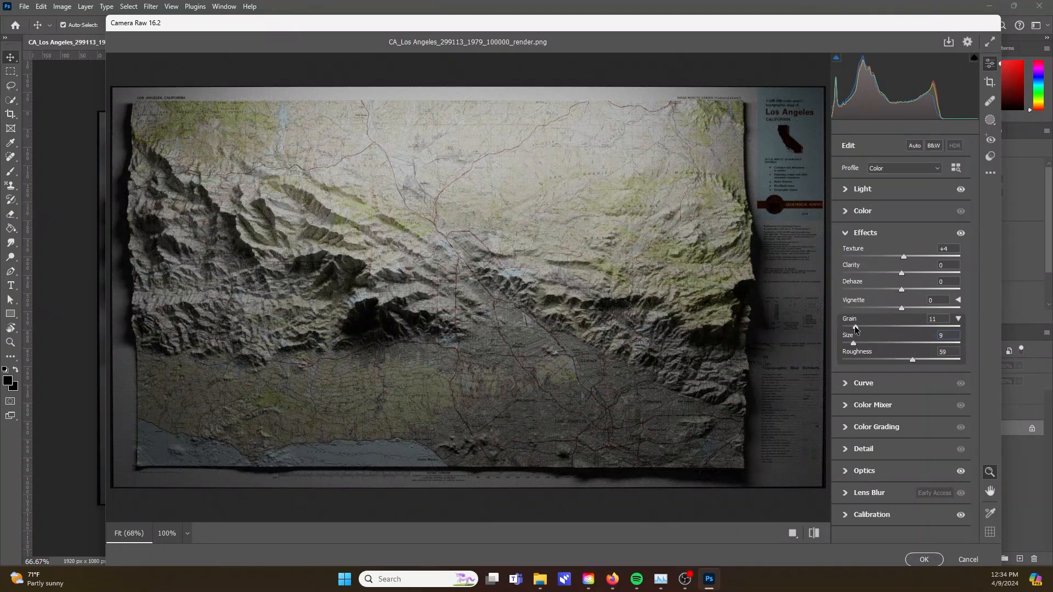
click(925, 560)
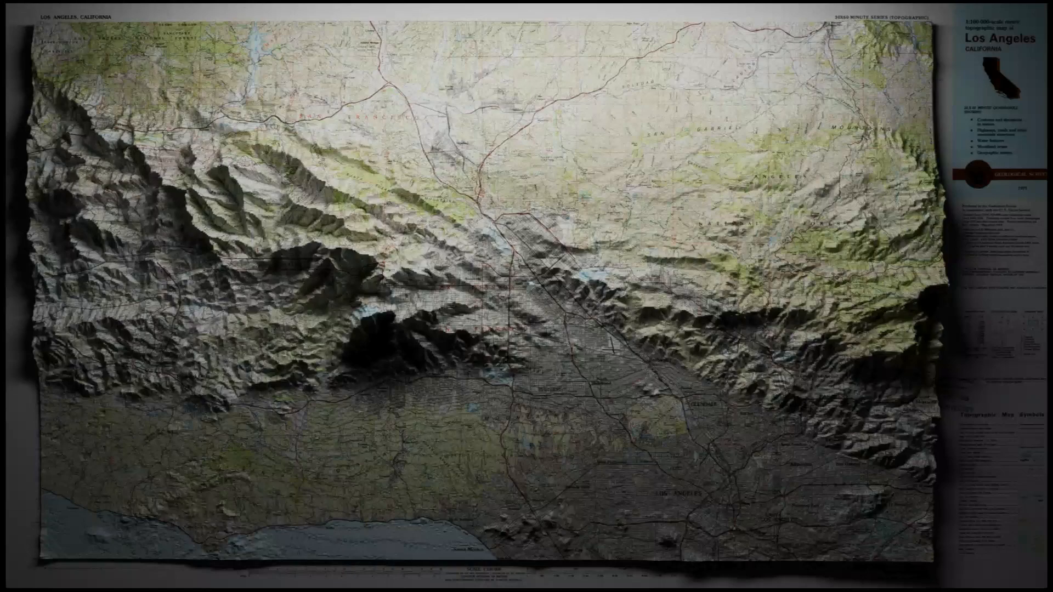